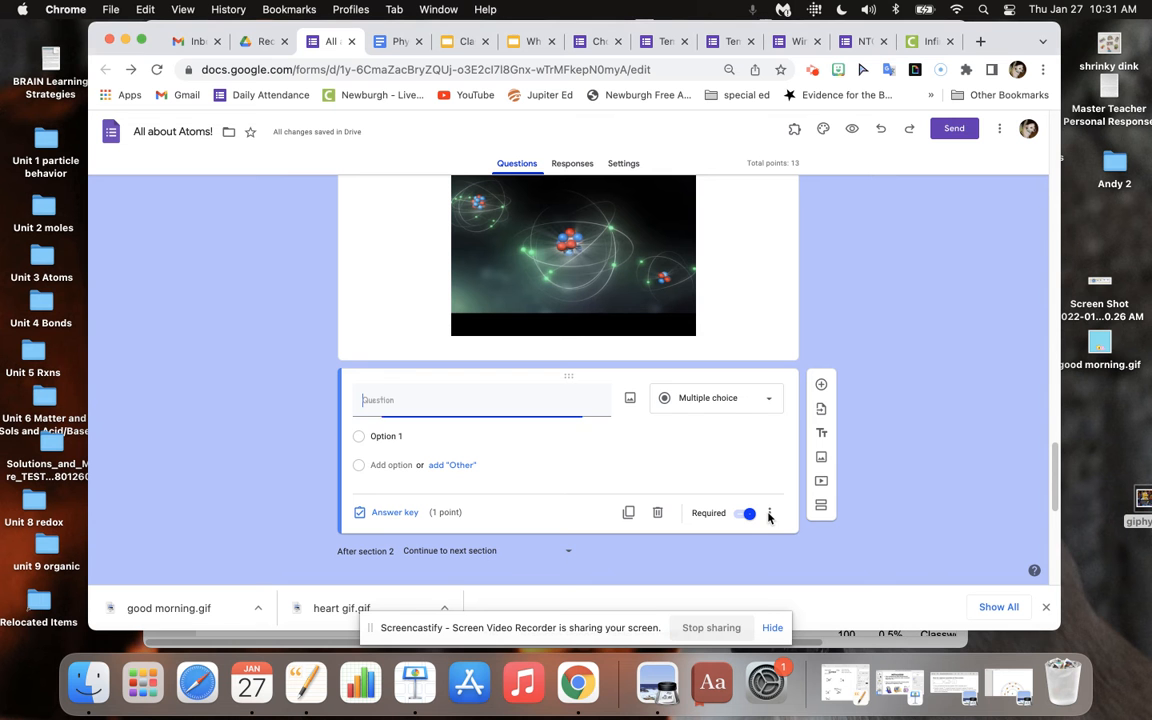
Step: Set the text of the empty multiple-choice question below the atom image to "Which is true?"
click(769, 514)
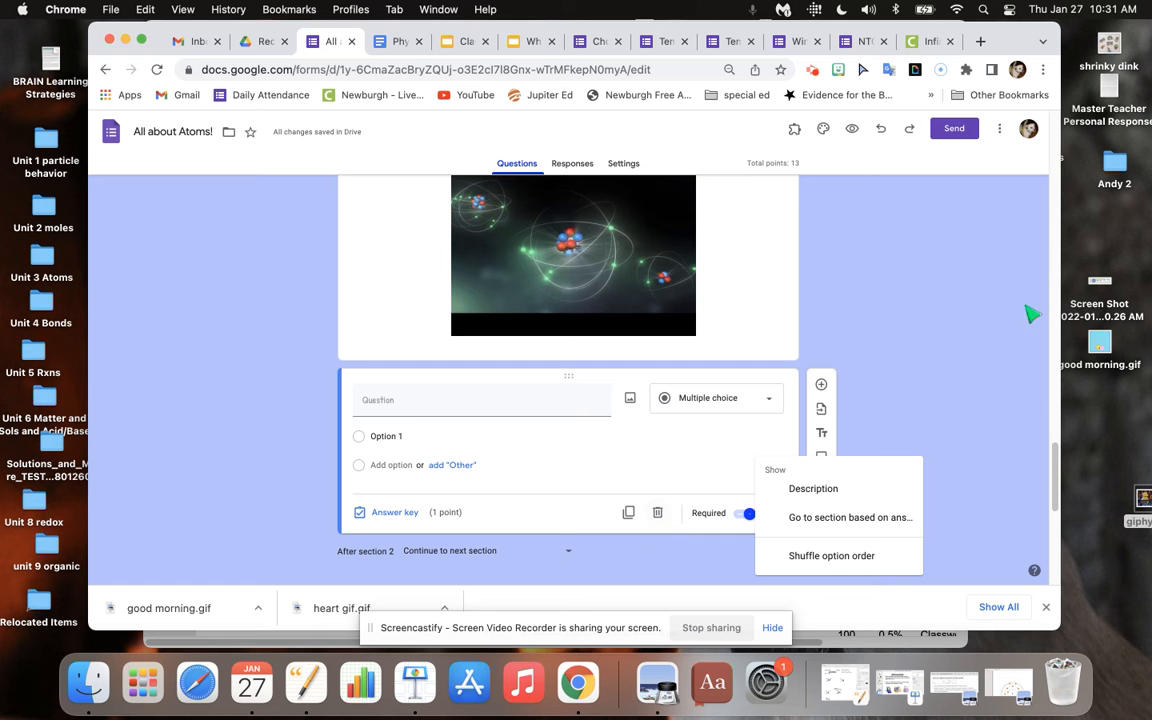
click(467, 413)
click(467, 413)
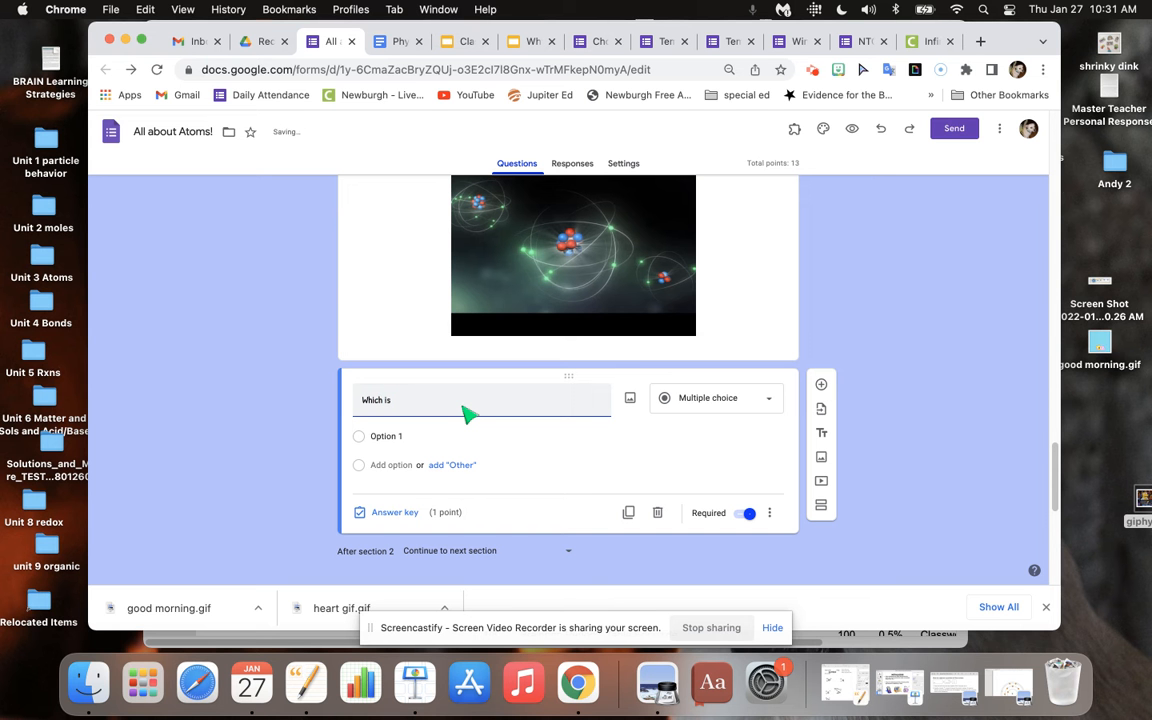
text(Which is true?)
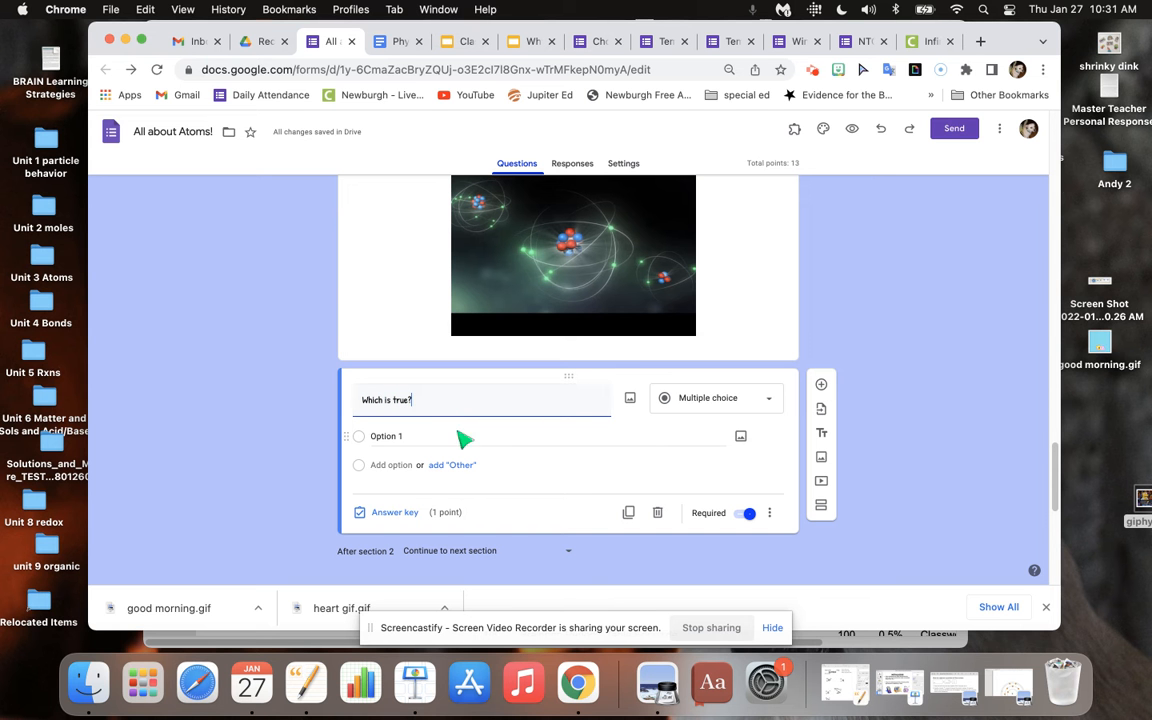
Step: Give the question three answer options: "Protons are positive", "Electrons are positive" and "Neutrons are negative."
click(421, 442)
text(Protons are positive)
click(393, 466)
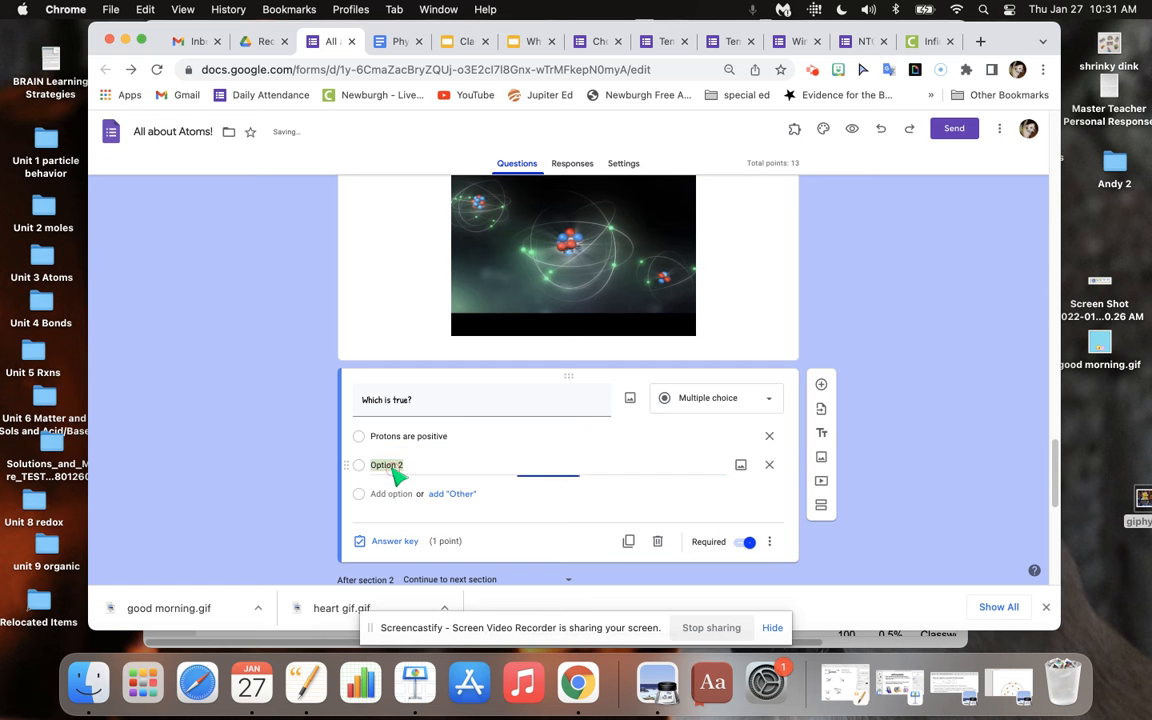
text(Electrons)
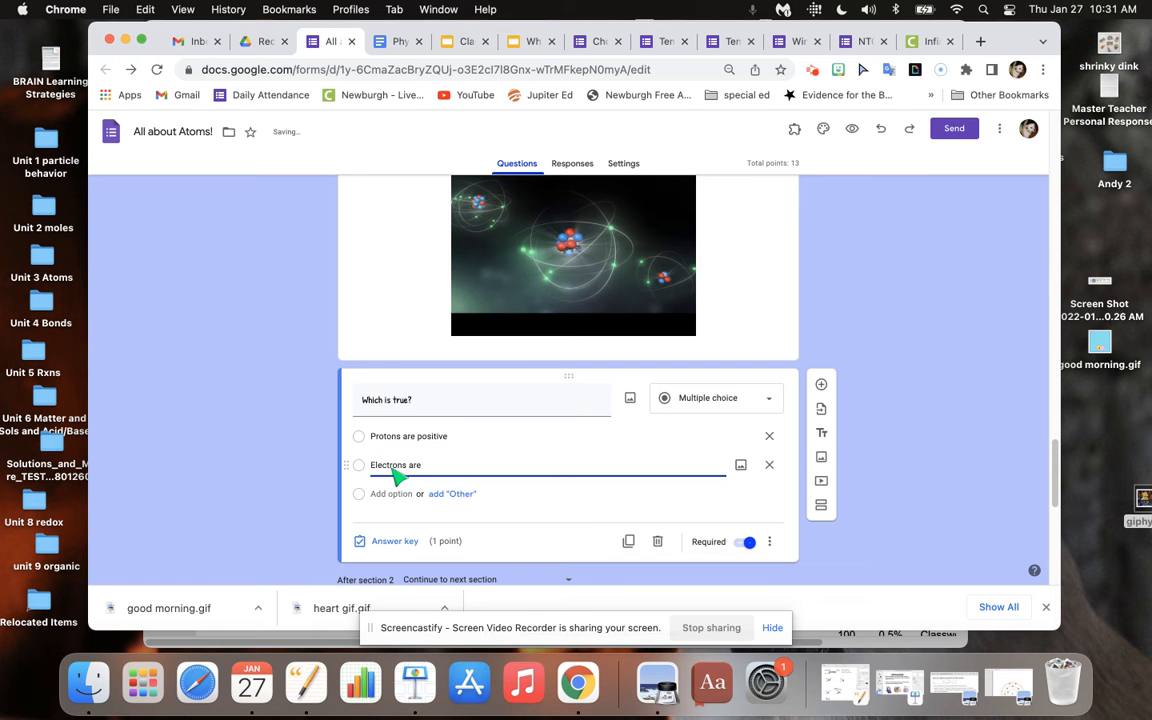
text( are positive)
click(388, 493)
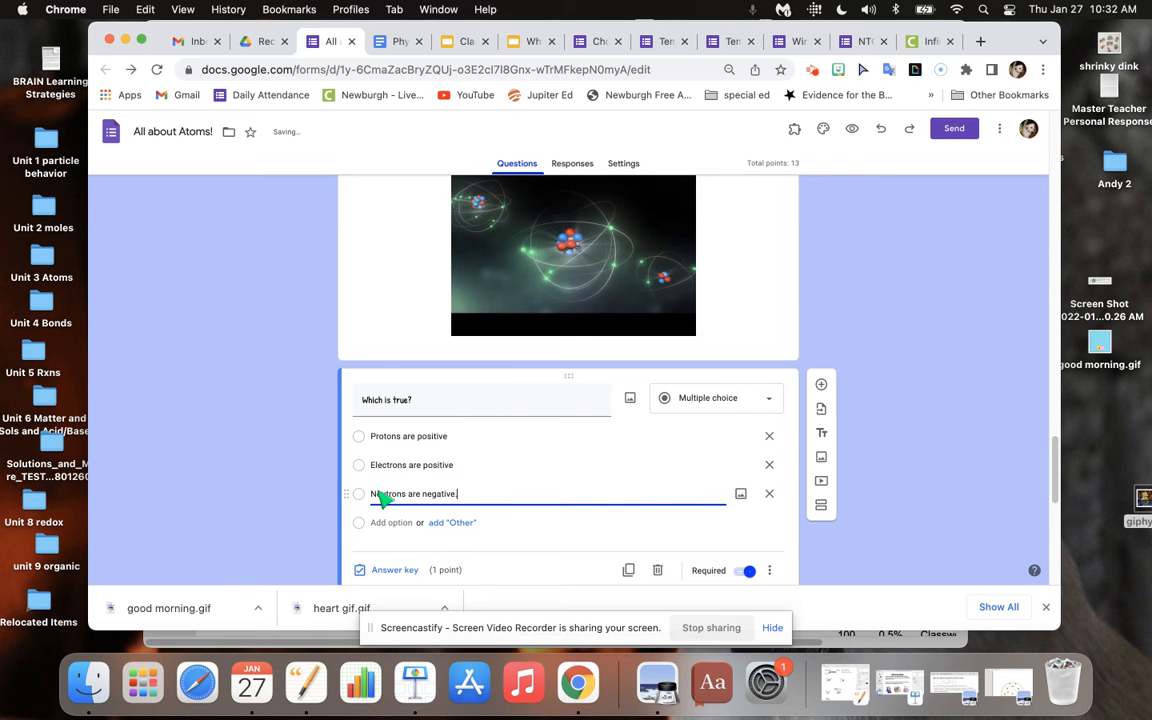
Step: Mark "Protons are positive" as the correct answer in the question's answer key
click(393, 570)
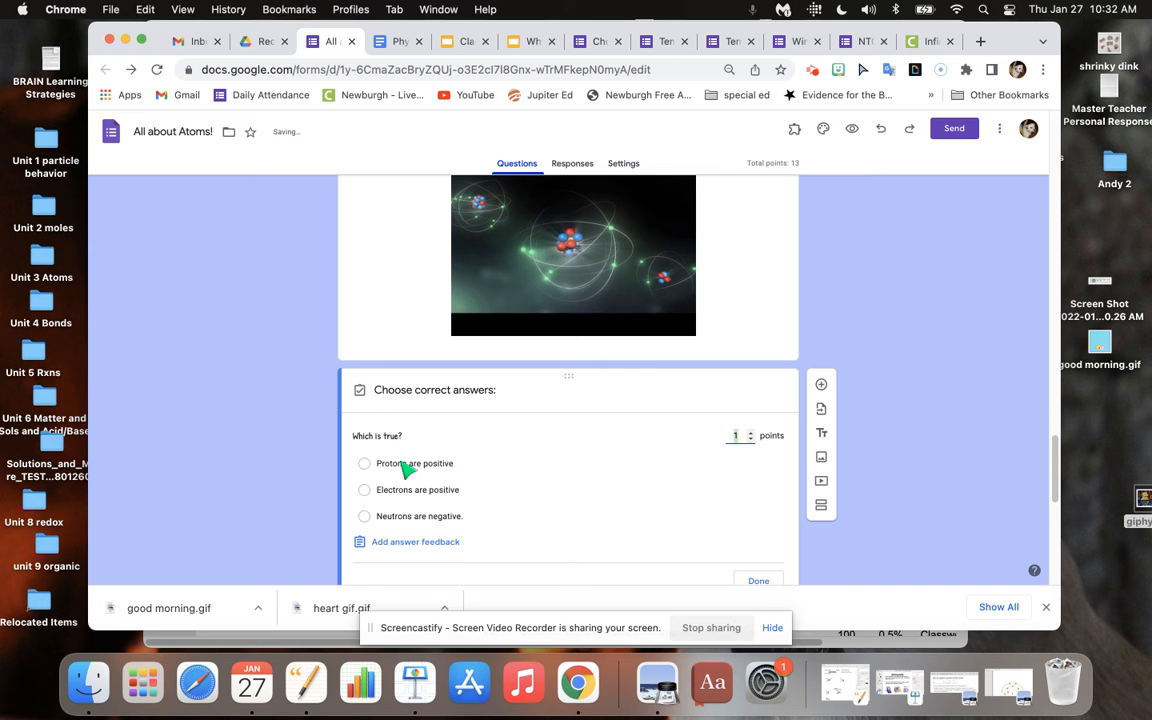
click(384, 466)
click(758, 580)
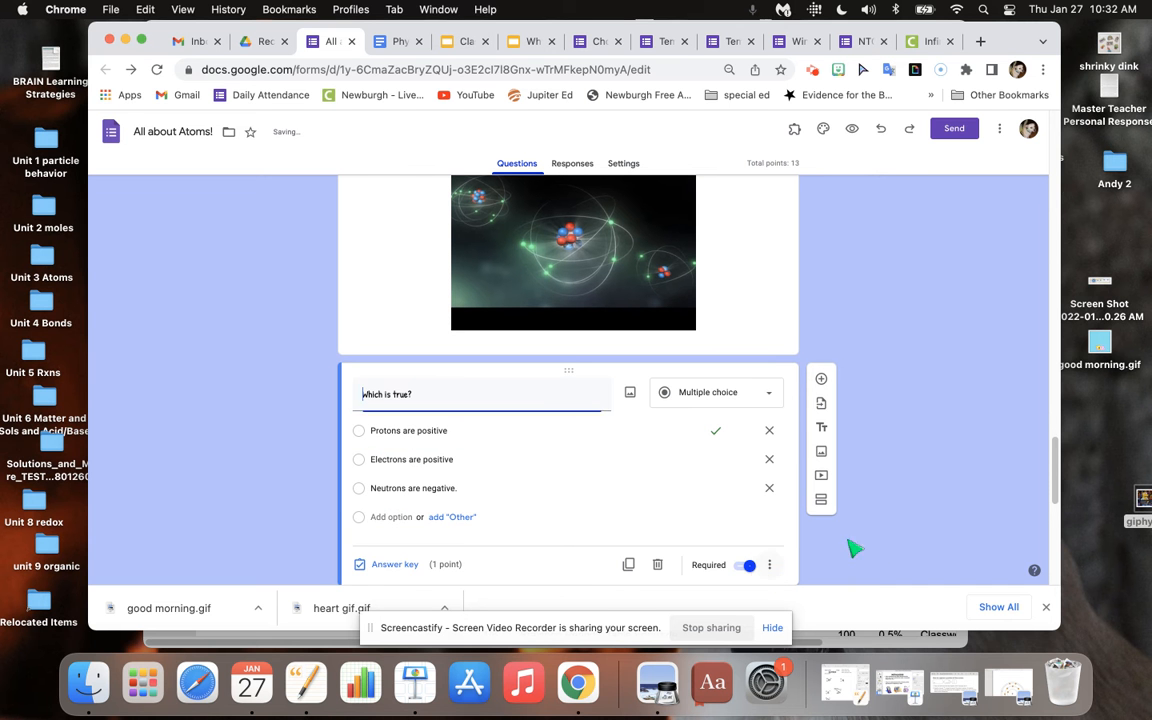
Step: Enable going to a section based on the answer for the "Which is true?" question
scroll(1052, 466, down, 2)
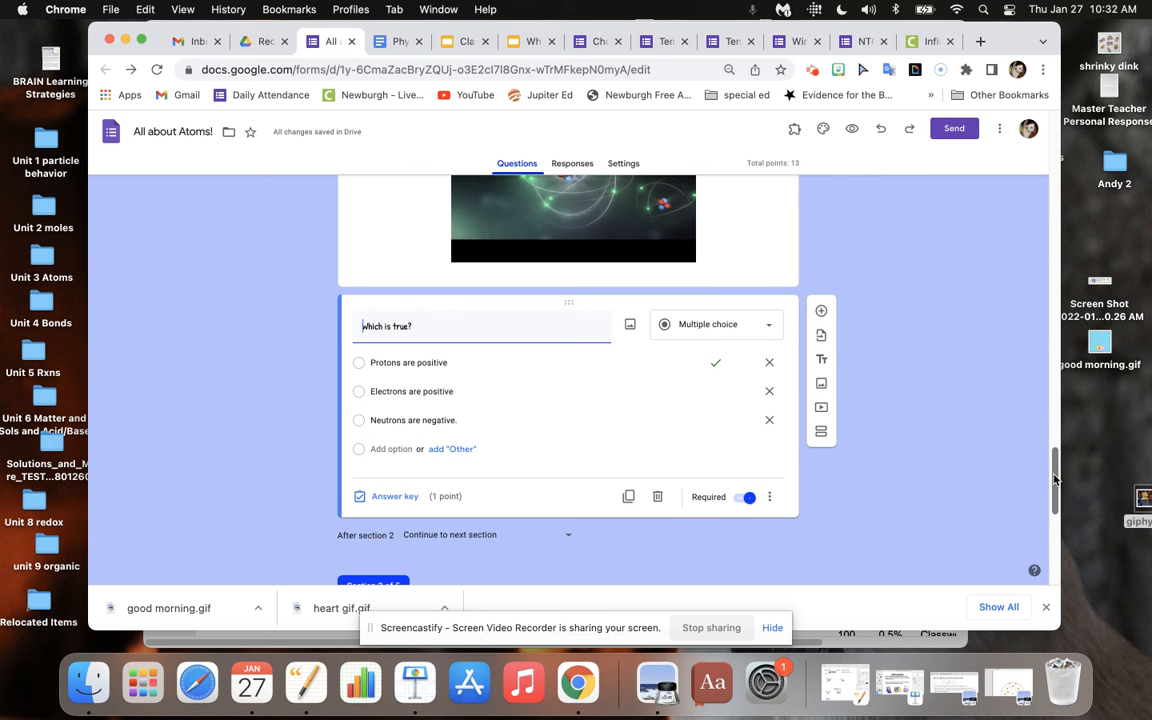
click(770, 497)
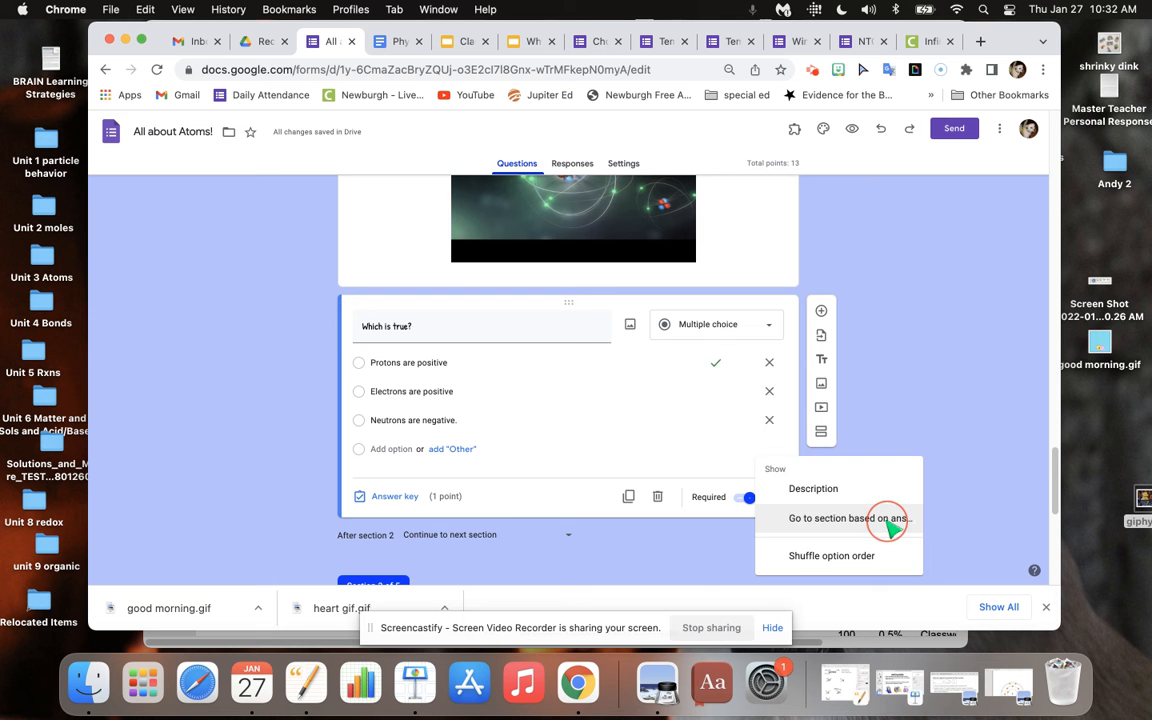
click(850, 518)
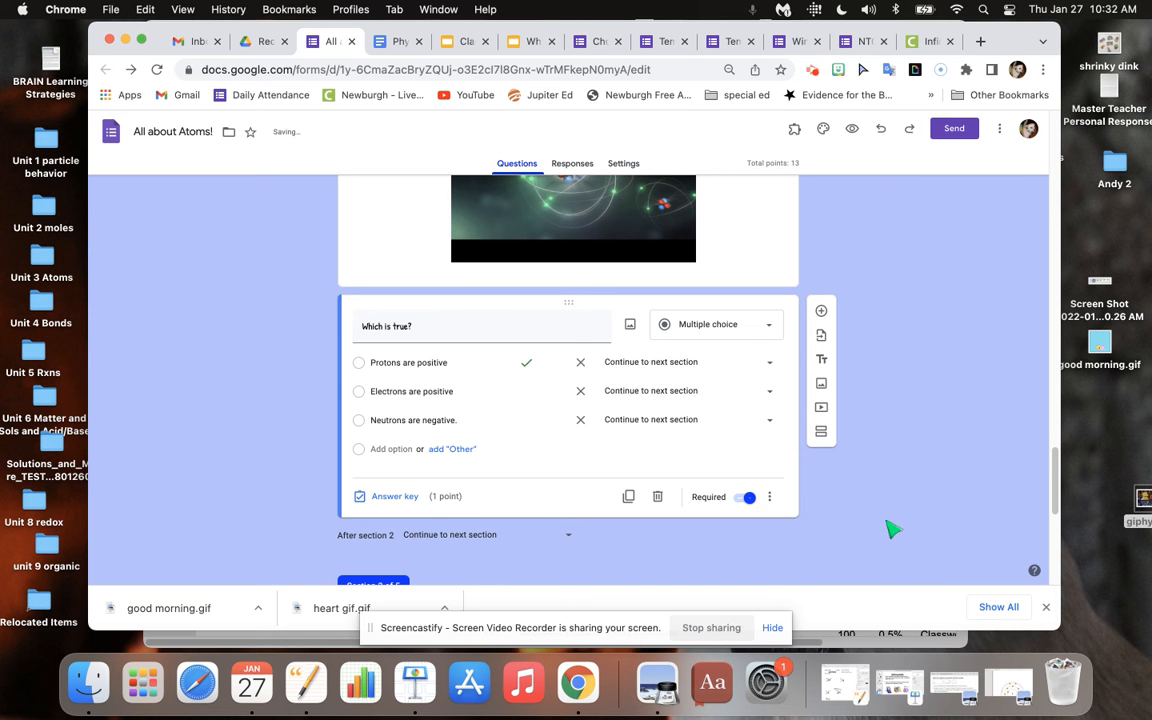
Step: Add a new section after the "Which is true?" question and title it "Nope- try again"
click(823, 433)
click(465, 541)
drag(475, 545, 330, 542)
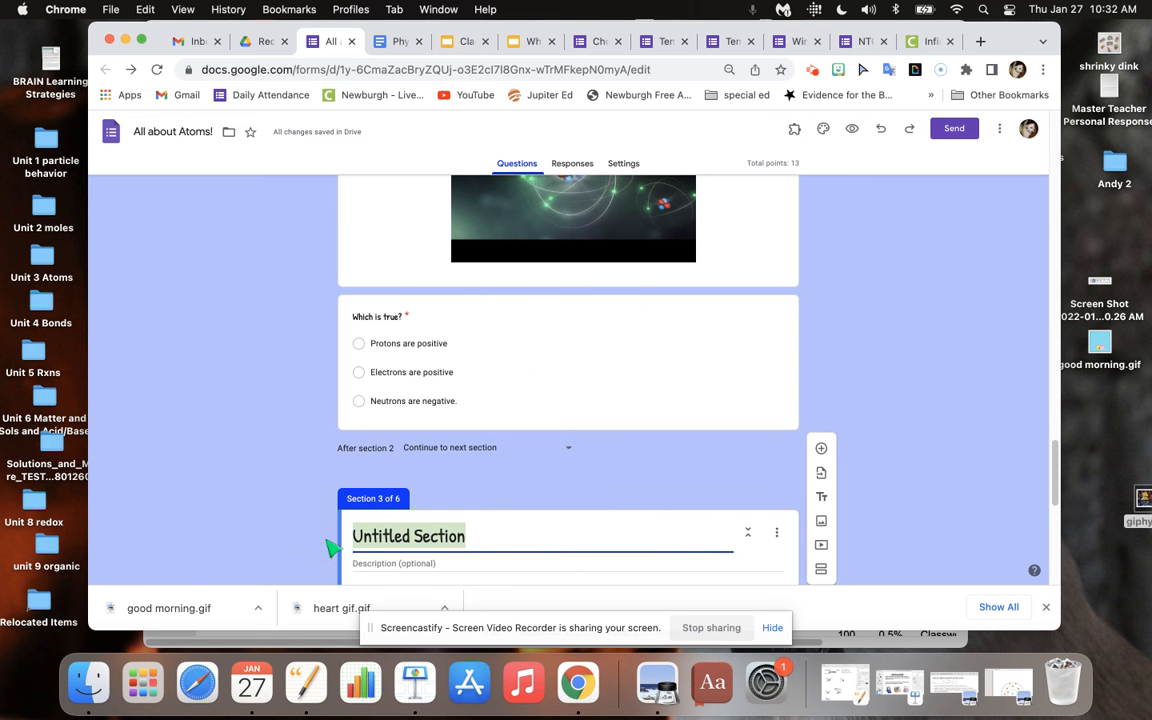
text(Nope)
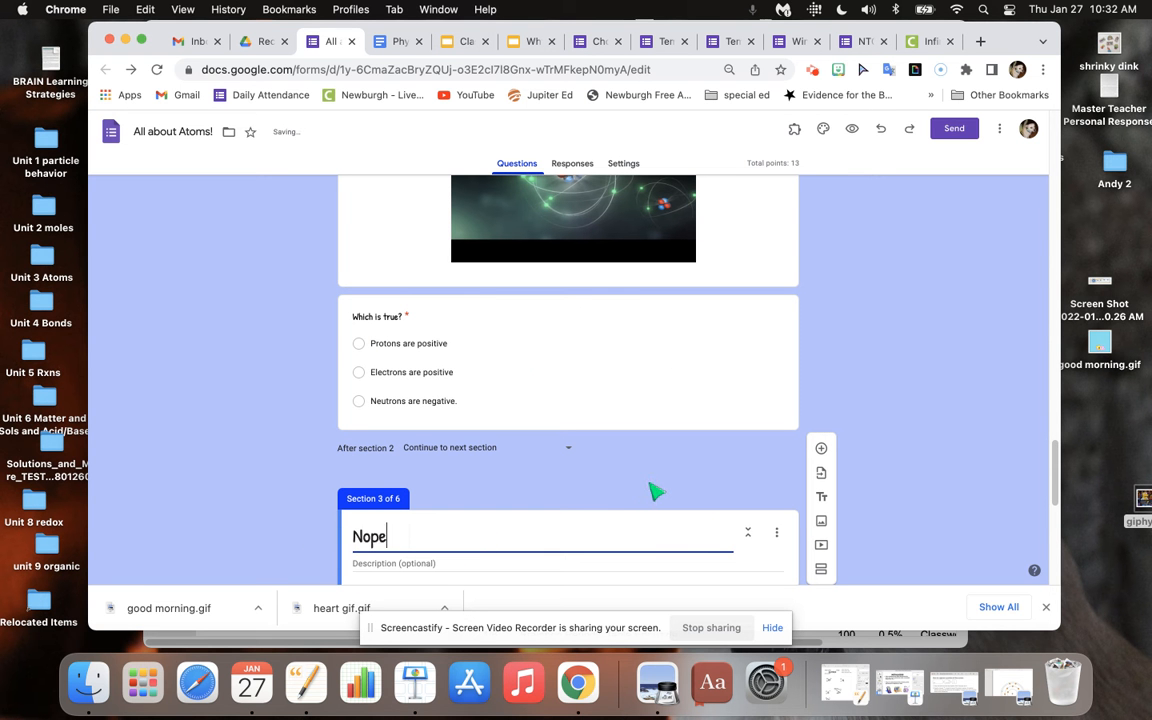
text(- try again)
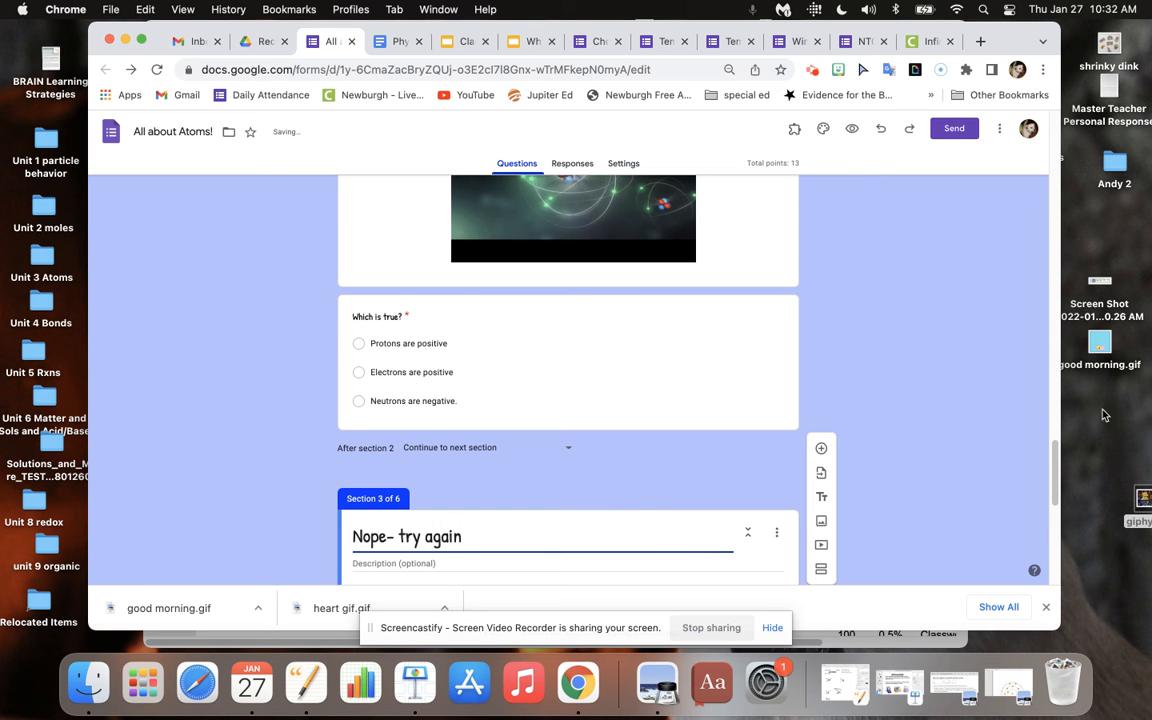
Step: Add another section after "Nope- try again" and title it "Nice!"
drag(1053, 465, 1052, 505)
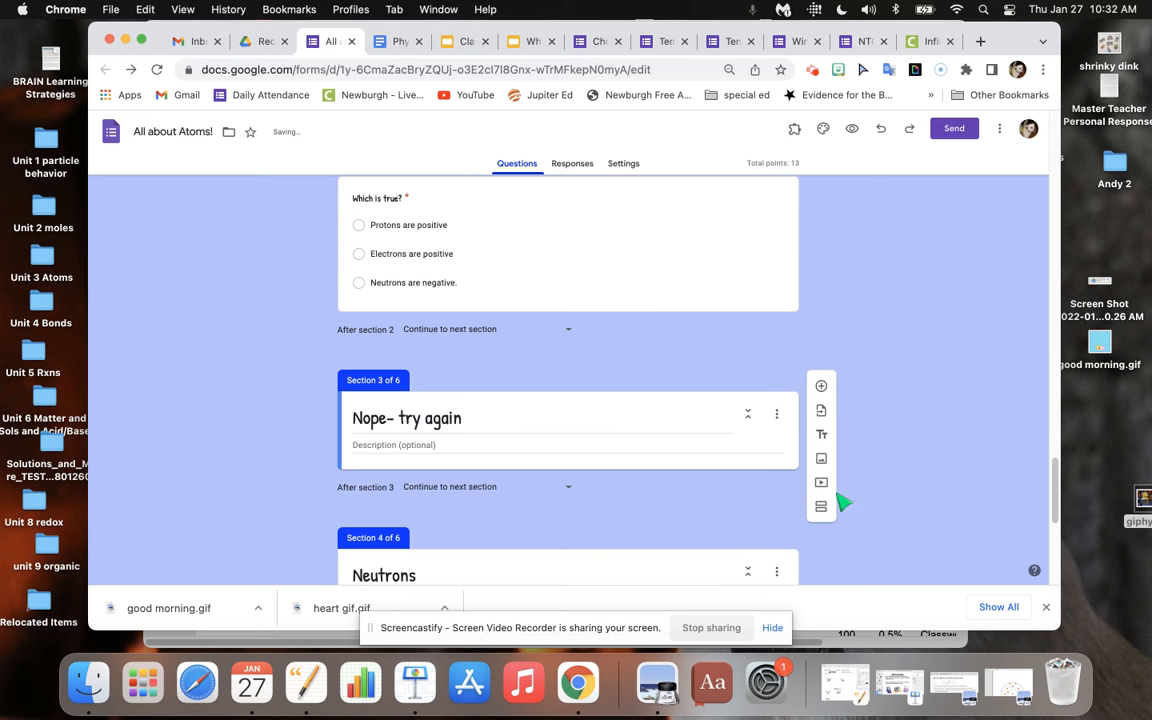
click(822, 508)
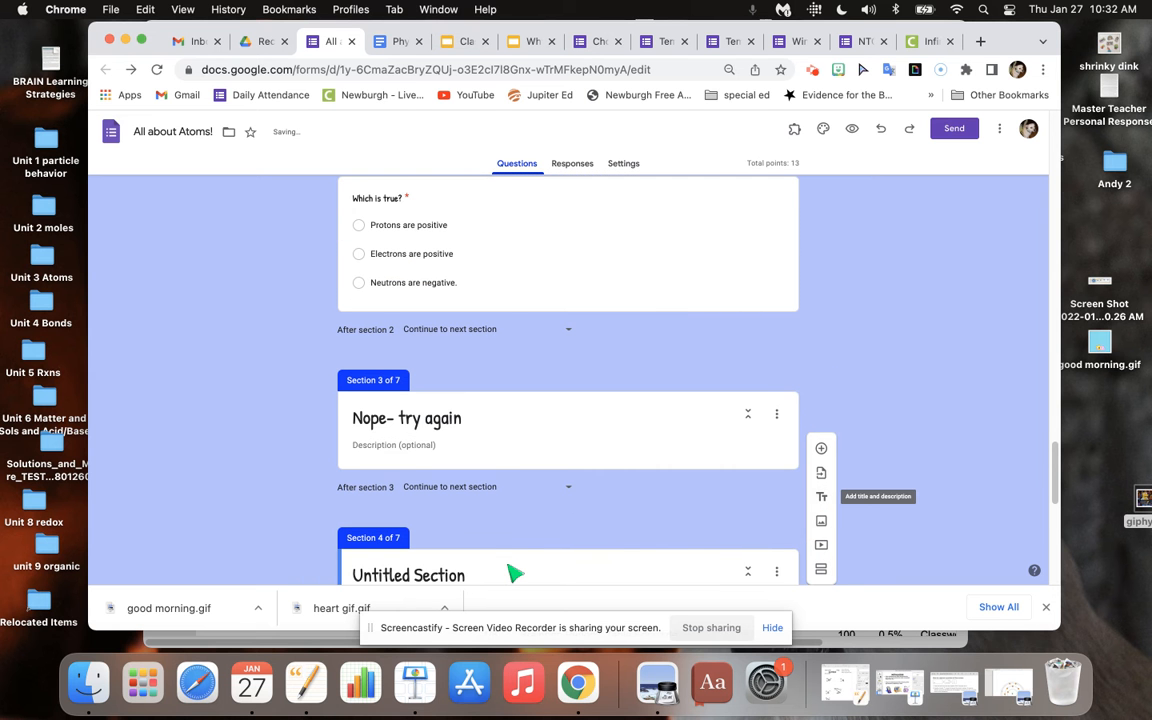
key(BackSpace)
key(BackSpace)
key(BackSpace)
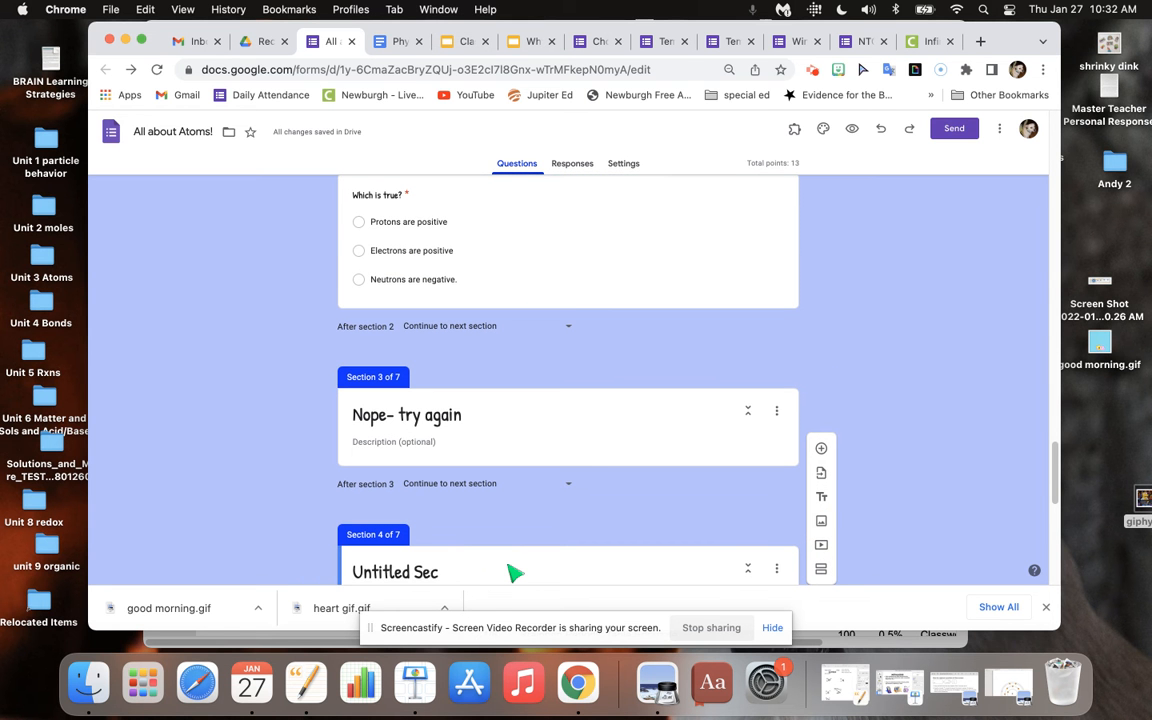
key(super+a)
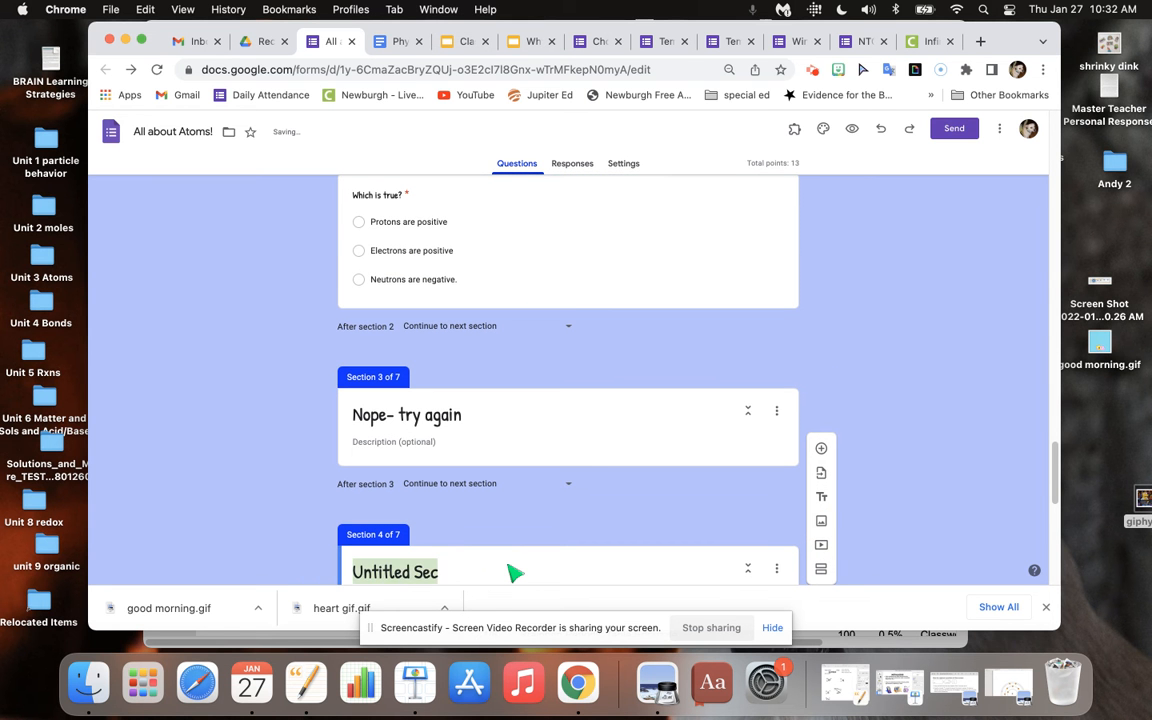
text(Nice!)
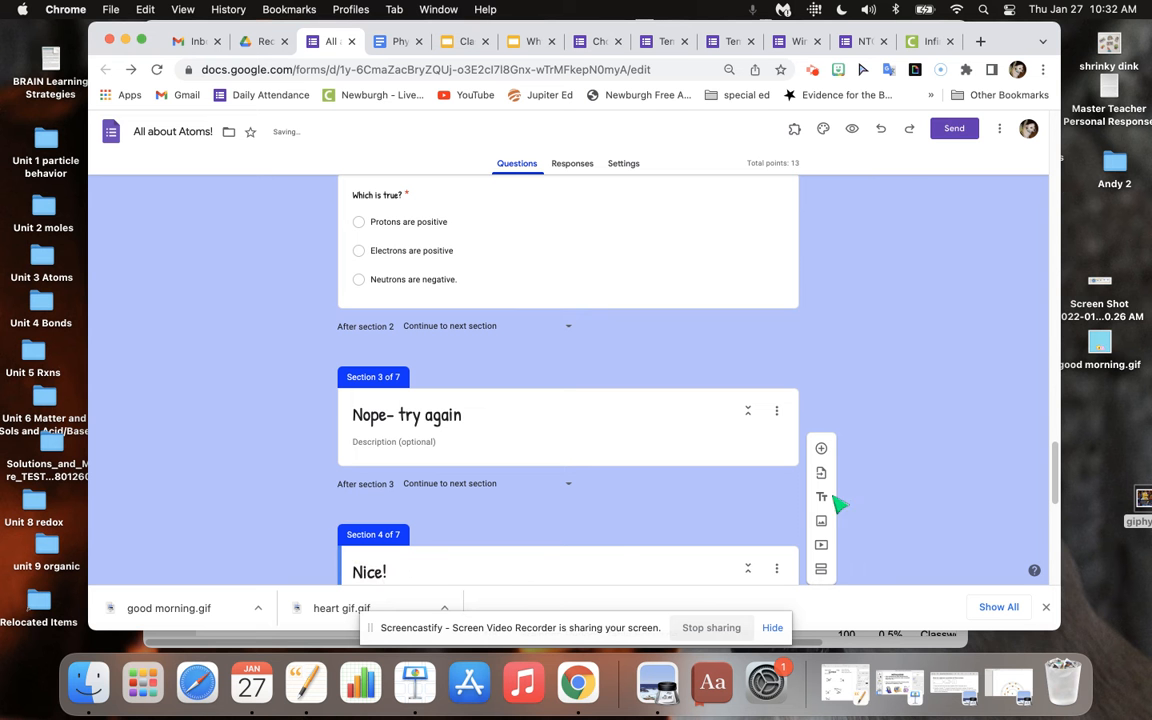
Step: Search GIPHY for "nope", save the Saturday Night Live "NOPE." GIF to the desktop and insert it as an image in the "Nope- try again" section
click(680, 452)
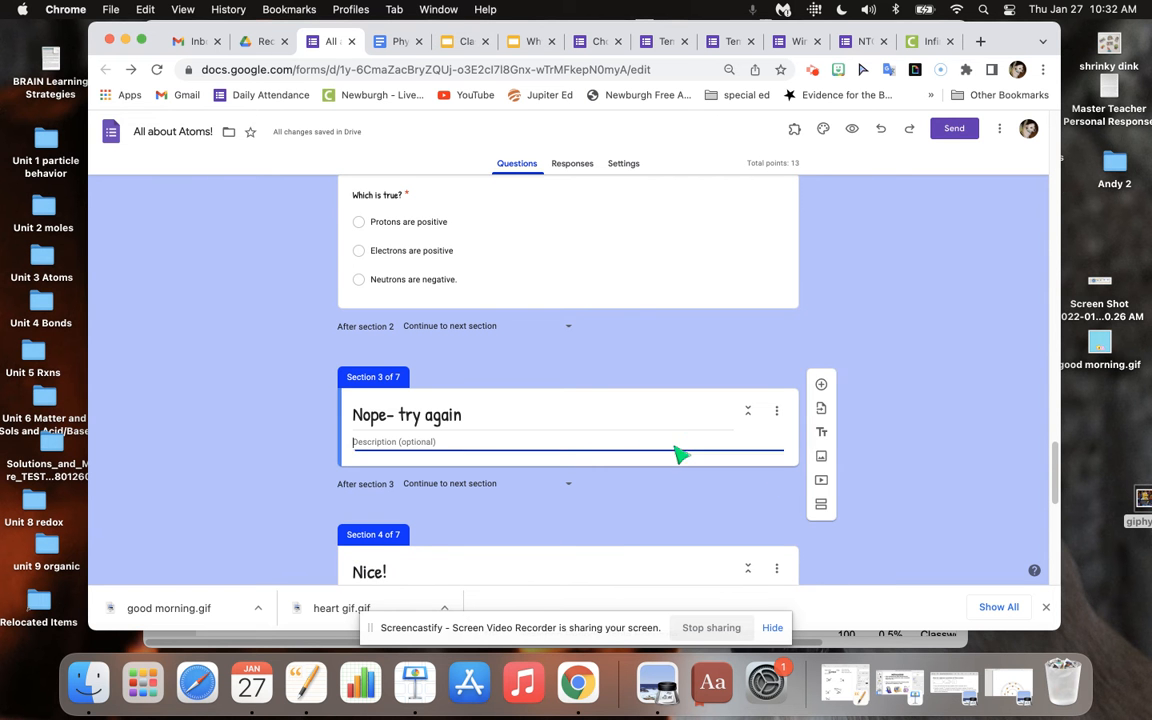
click(822, 466)
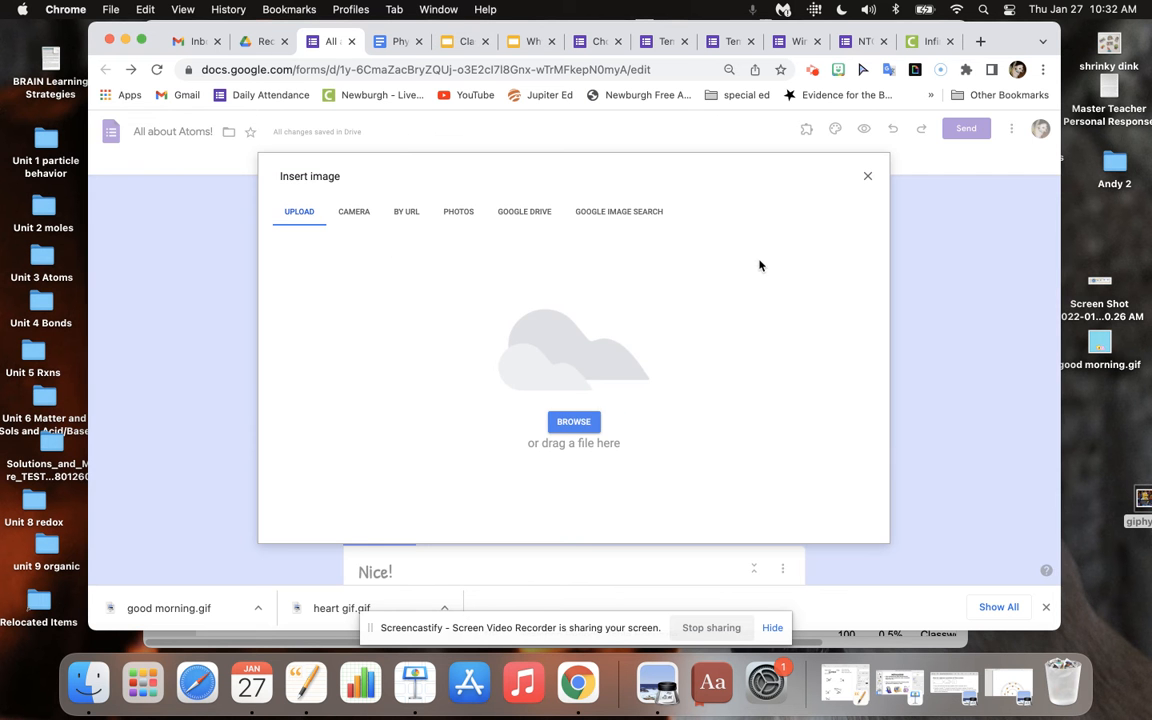
click(914, 69)
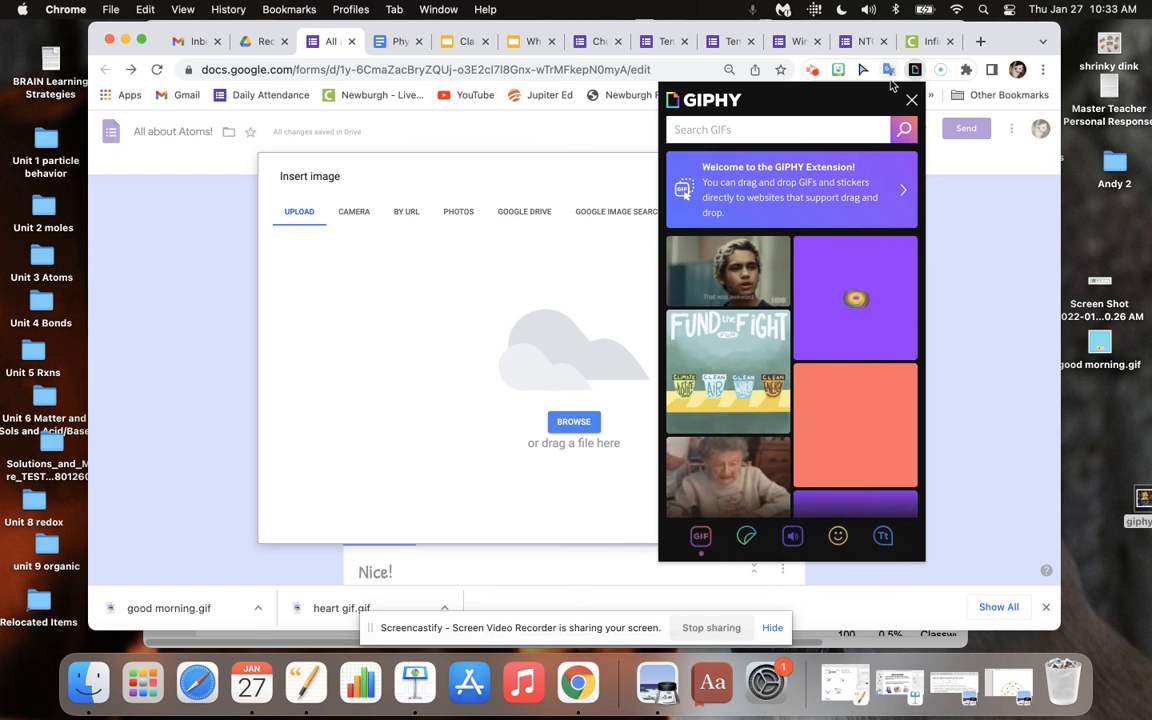
text(nope)
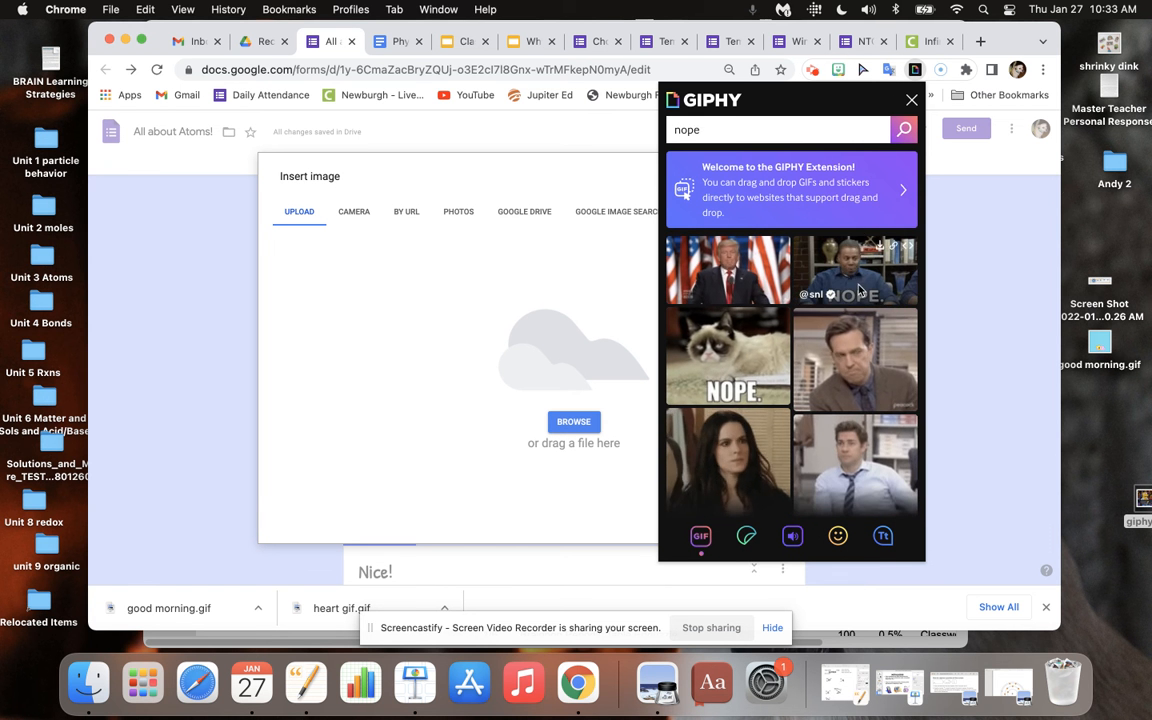
click(860, 278)
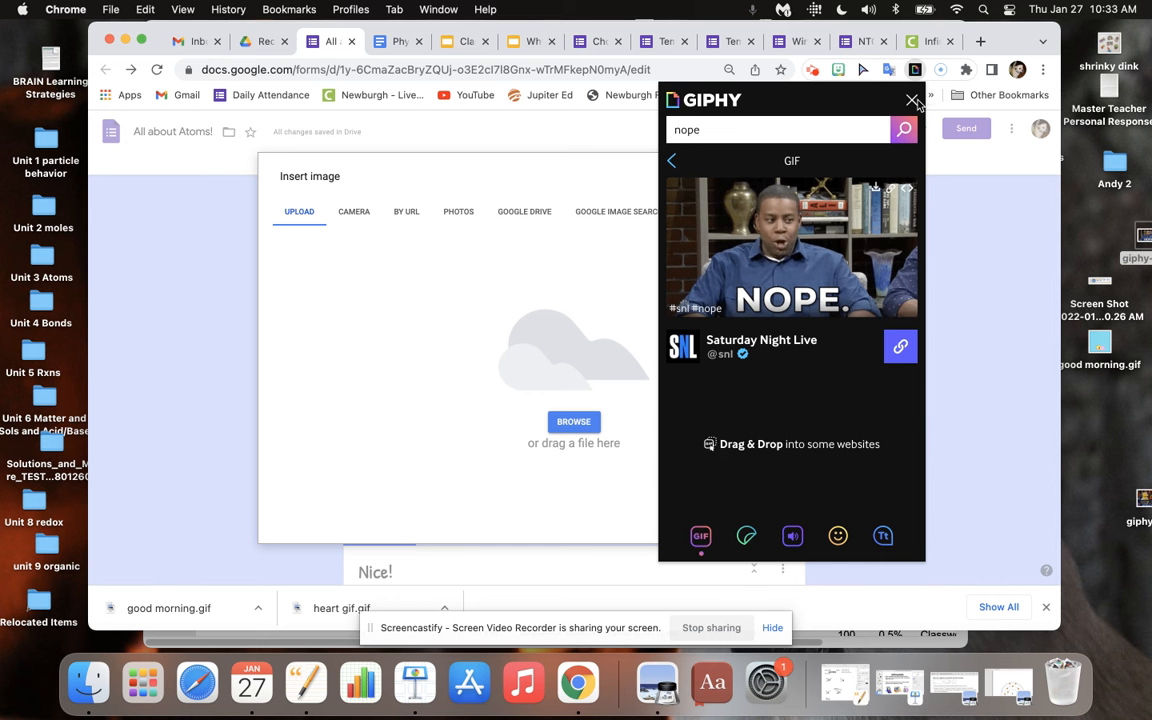
drag(1144, 236, 503, 311)
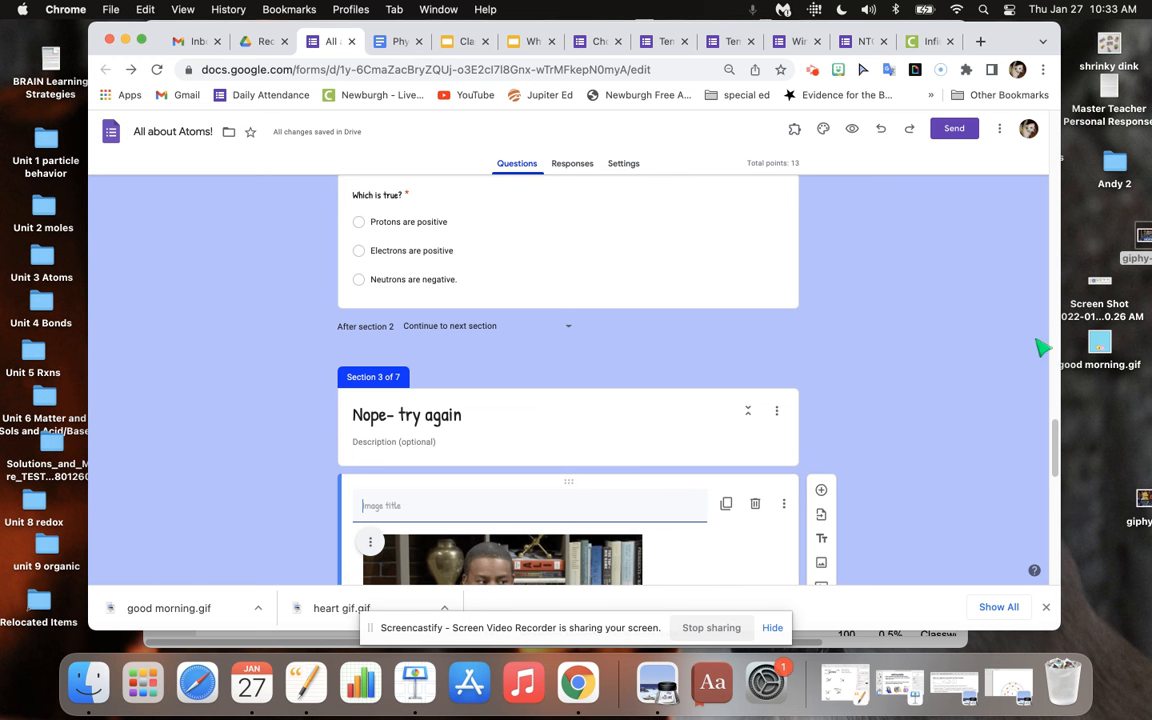
Step: Shrink the "NOPE." GIF proportionally to about two thirds of its inserted width
drag(1057, 444, 1049, 464)
click(571, 463)
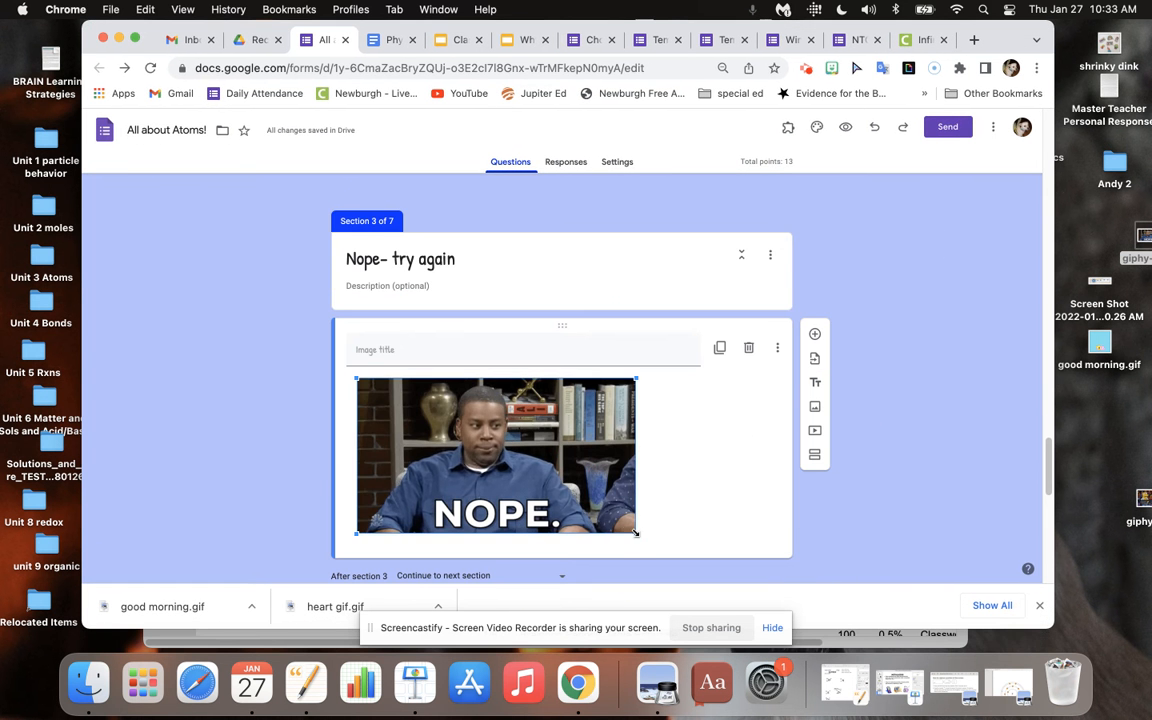
drag(635, 533, 548, 485)
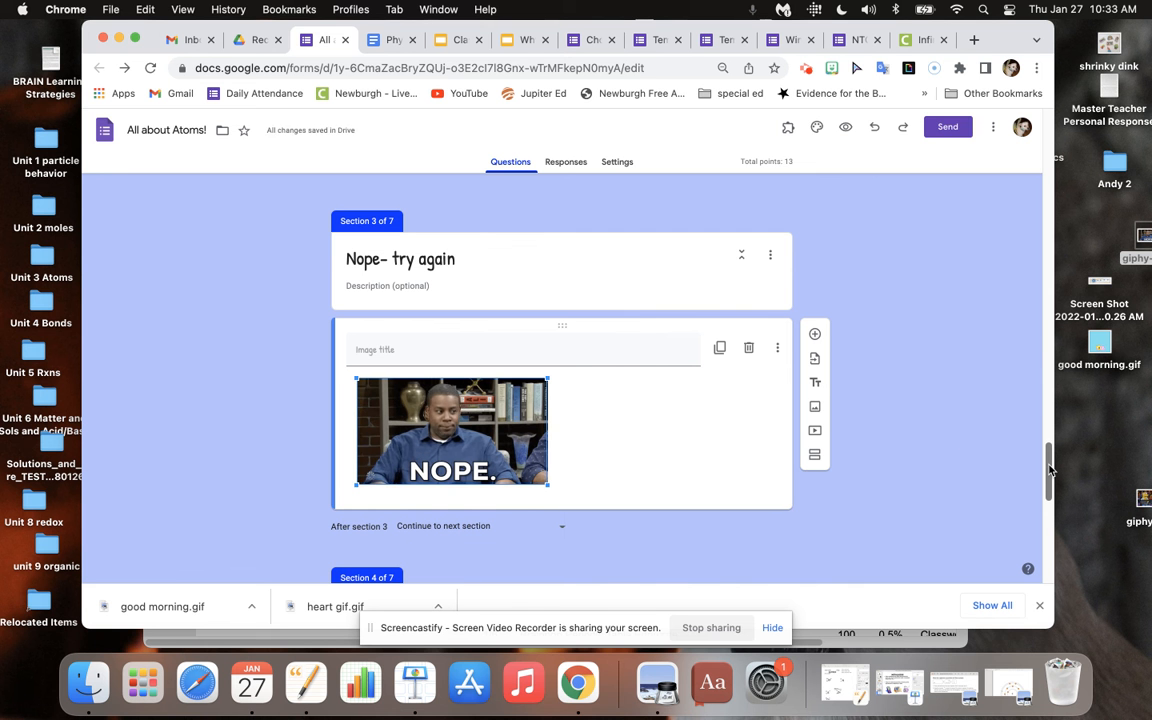
Step: Open image insertion for the "Nice!" section, then search GIPHY for "yay" and save the HBO Max Elmo GIF to the desktop
drag(1049, 470, 1049, 499)
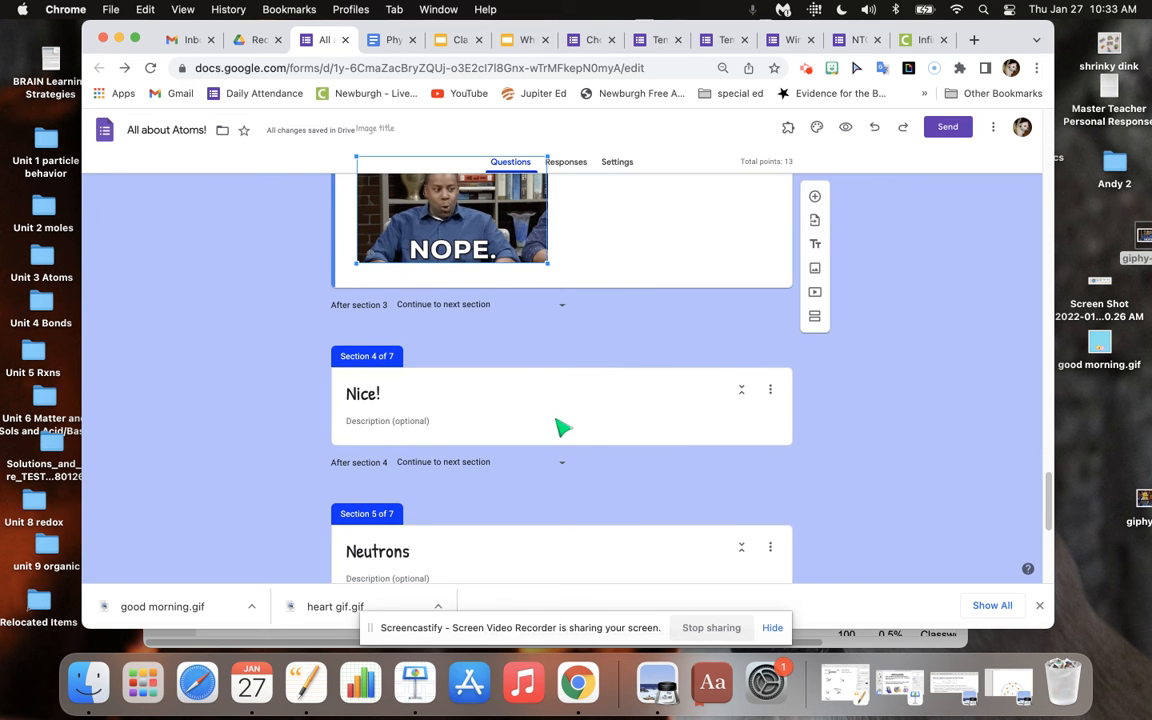
click(575, 432)
click(815, 420)
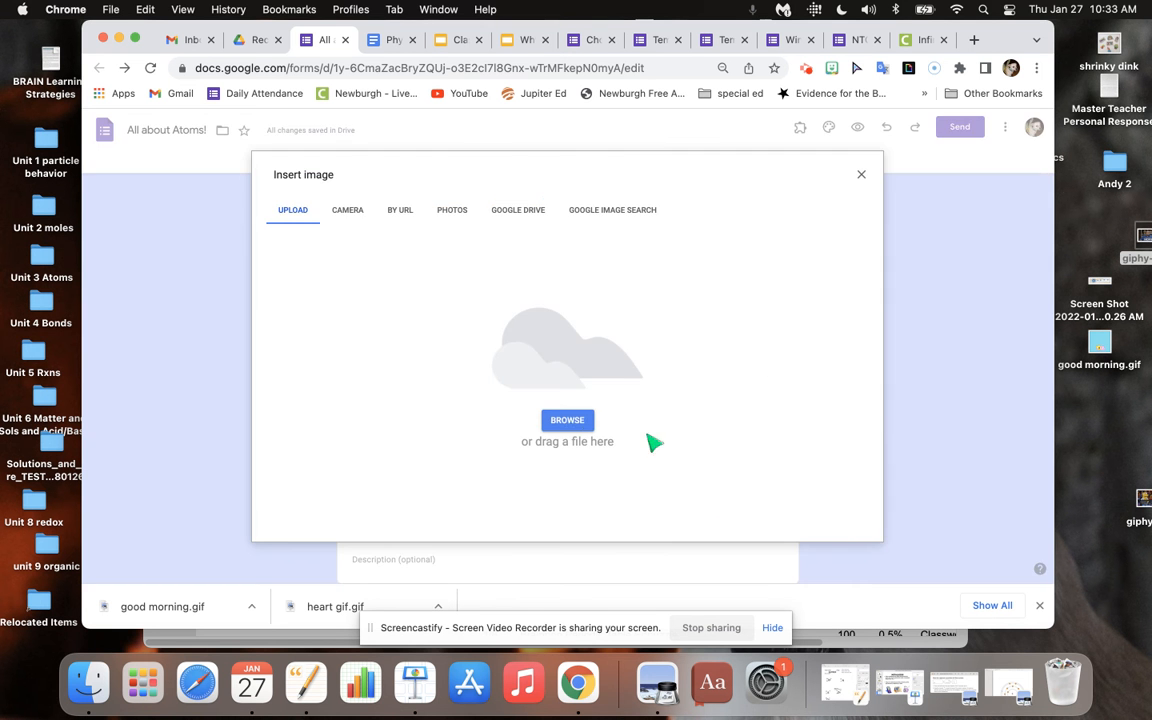
click(908, 67)
text(nope)
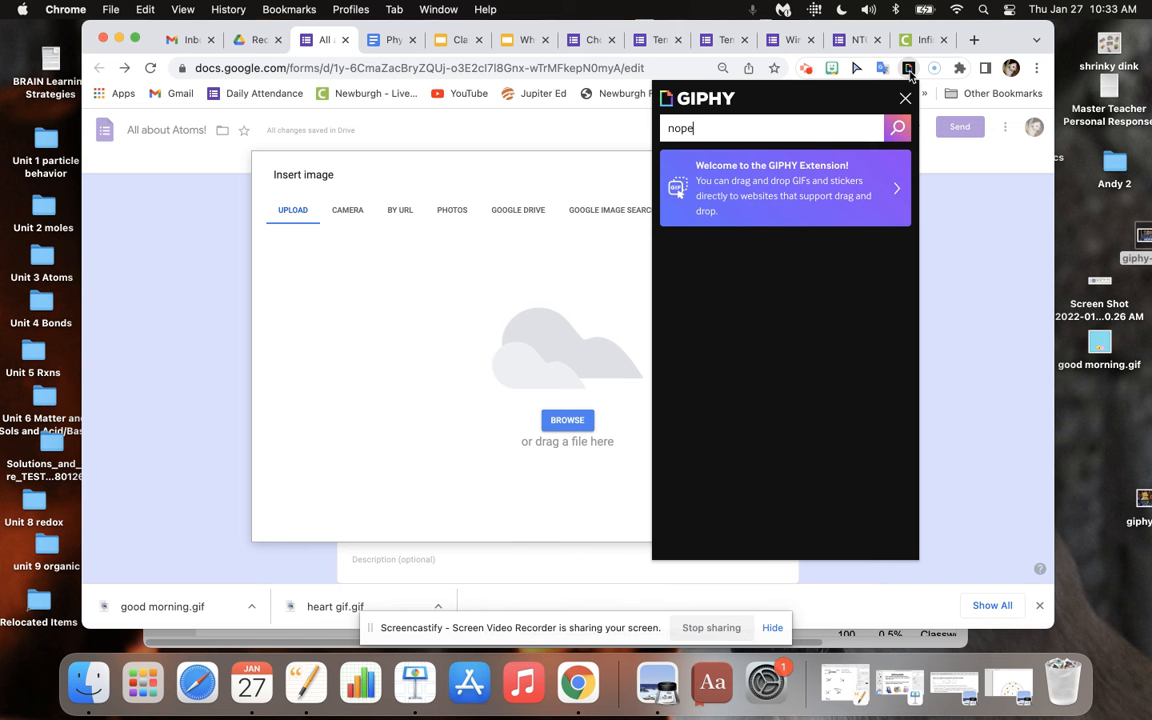
drag(756, 128, 612, 138)
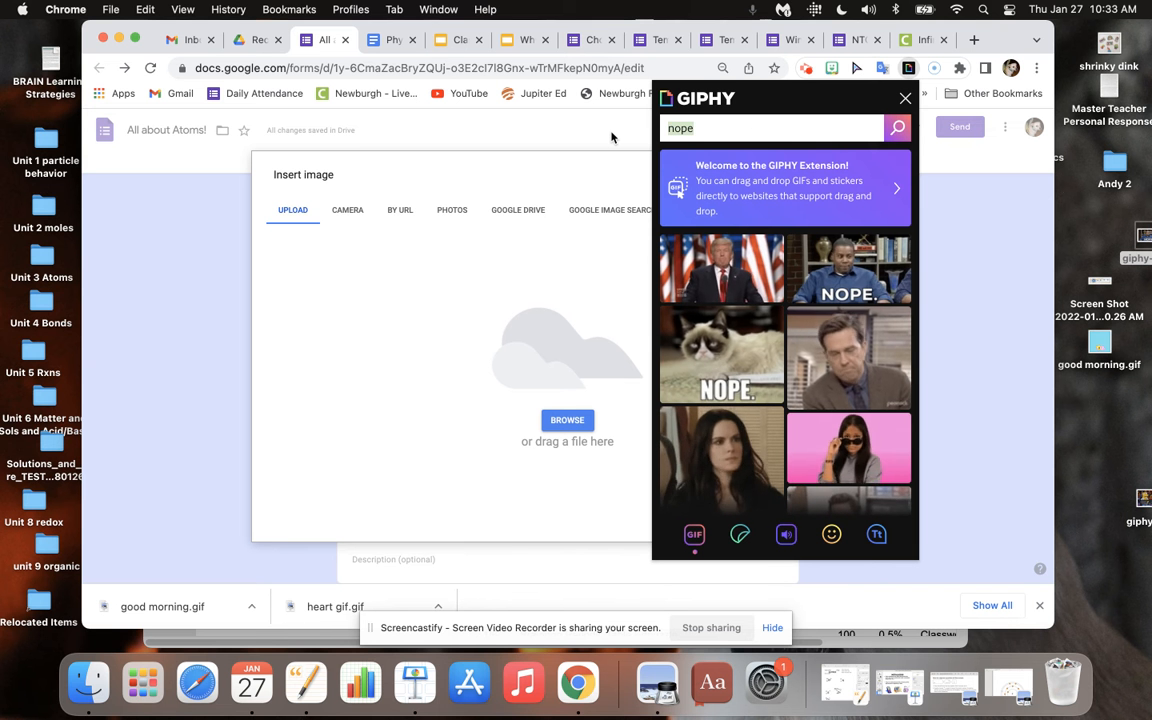
text(yay)
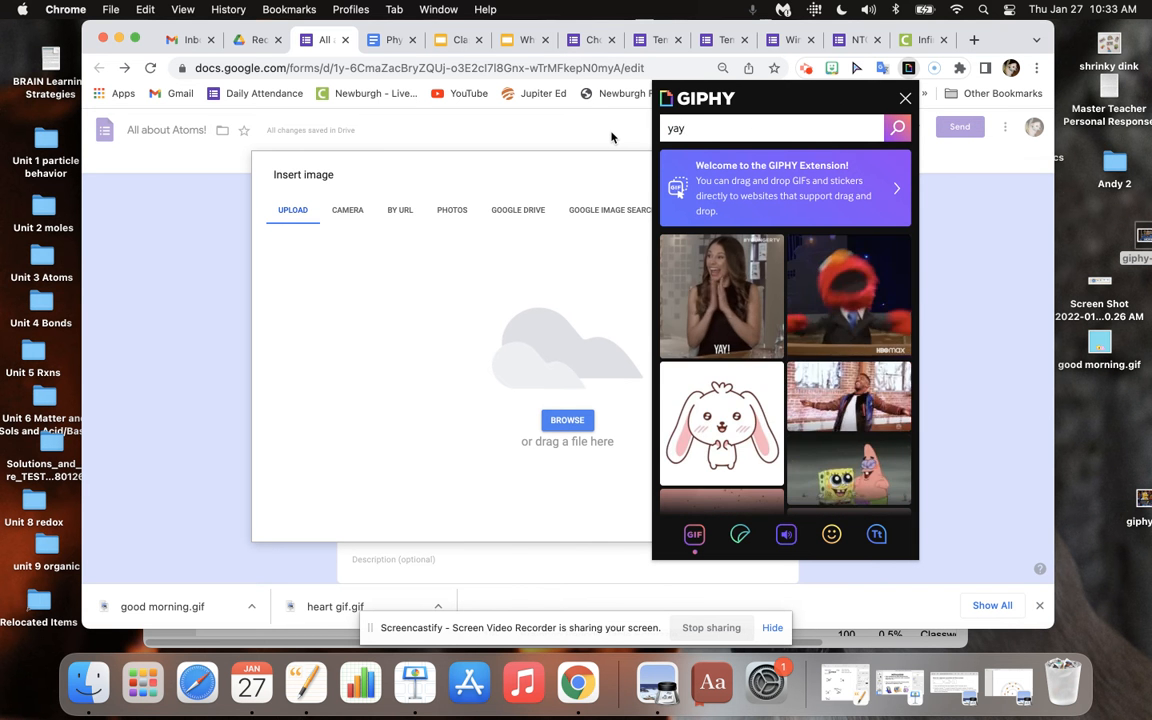
click(837, 284)
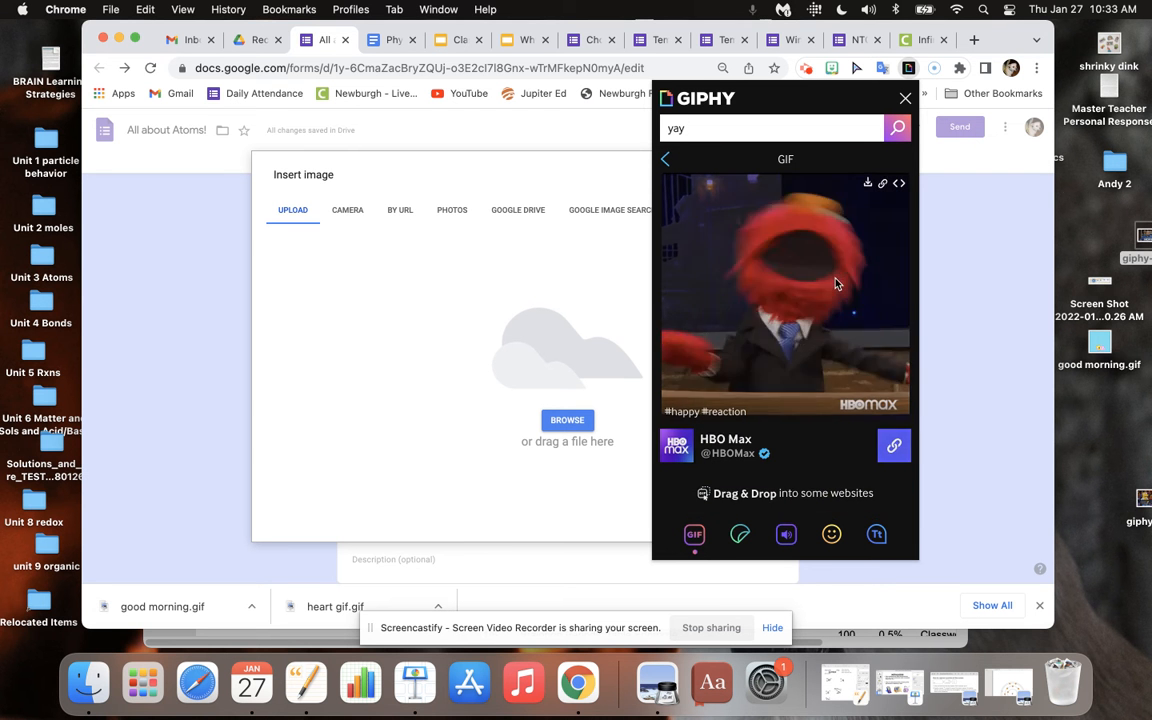
drag(970, 283, 1147, 272)
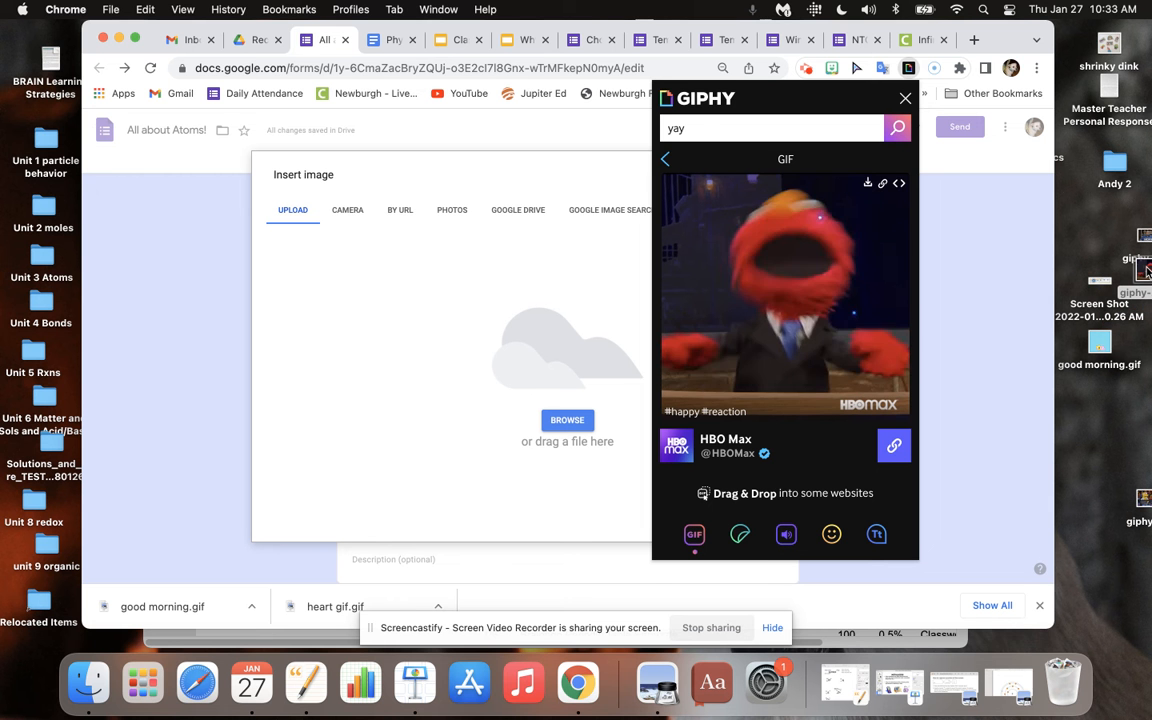
Step: Close GIPHY and upload the saved Elmo GIF from the desktop into the "Nice!" section
click(906, 98)
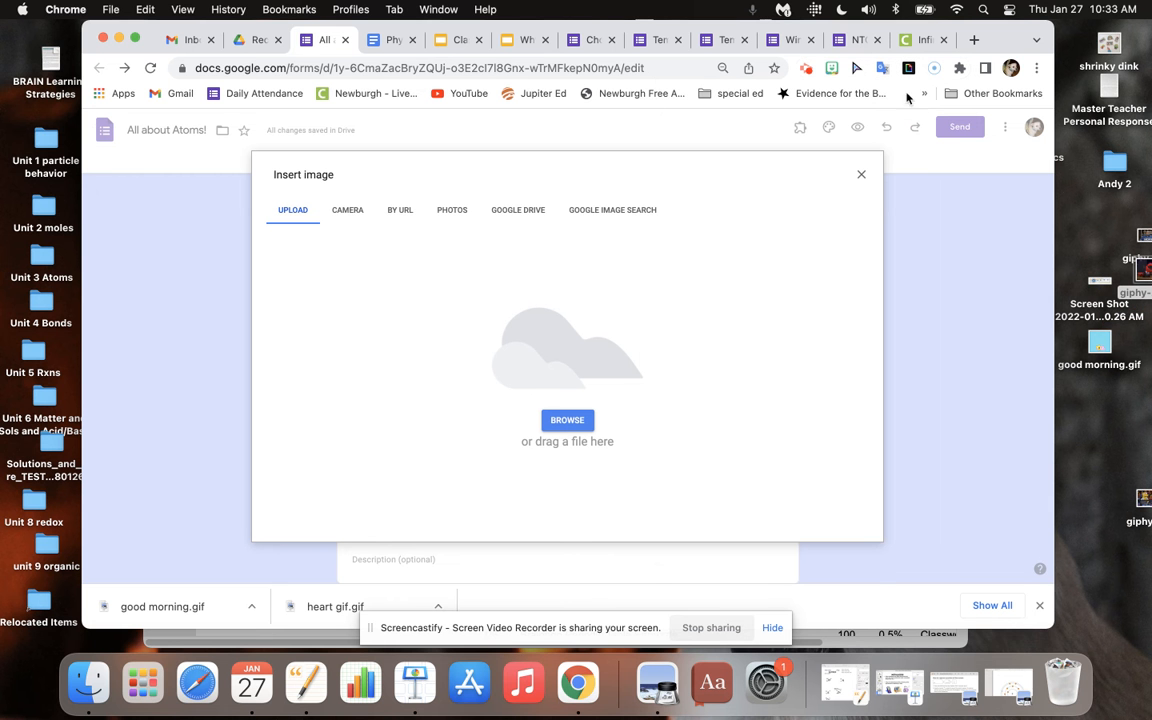
drag(1078, 272, 570, 410)
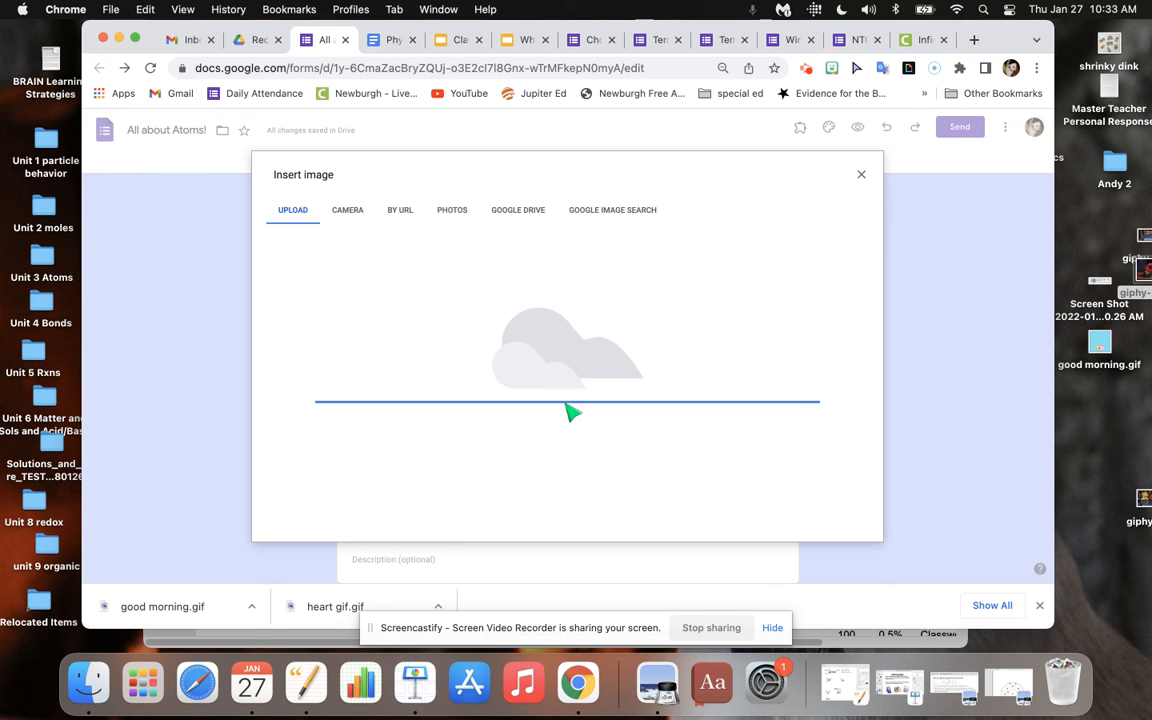
drag(570, 410, 571, 410)
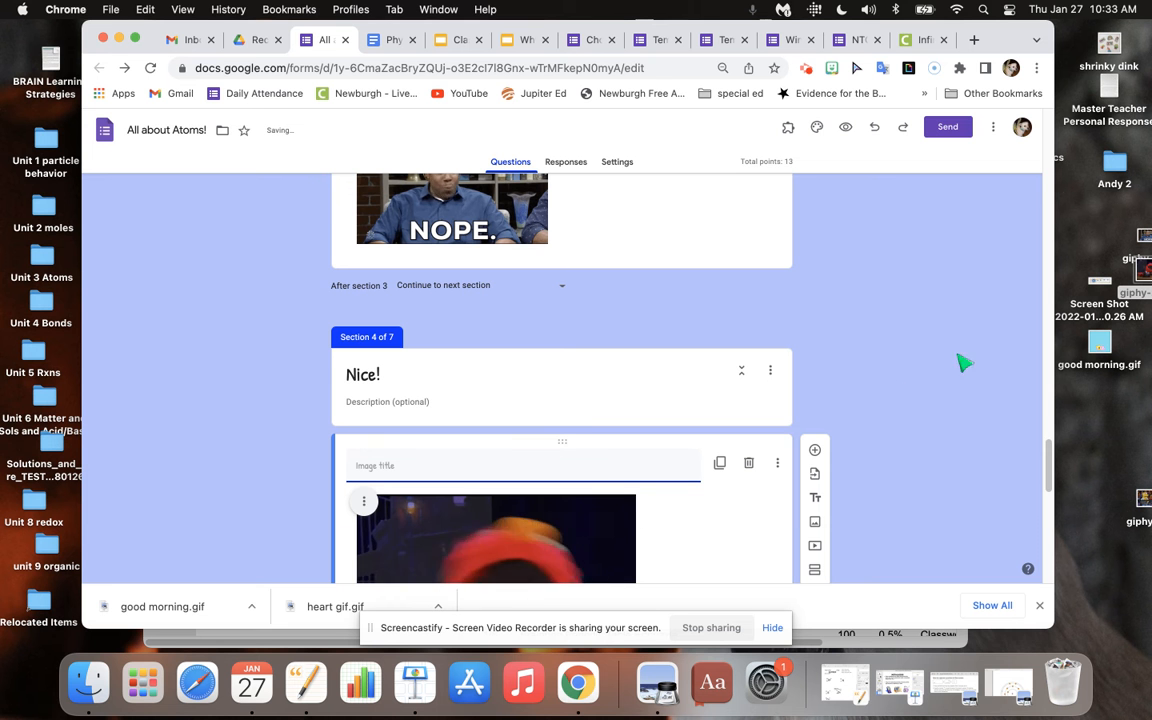
Step: Shrink the Elmo GIF in the "Nice!" section proportionally to about two thirds of its inserted width
scroll(944, 410, down, 2)
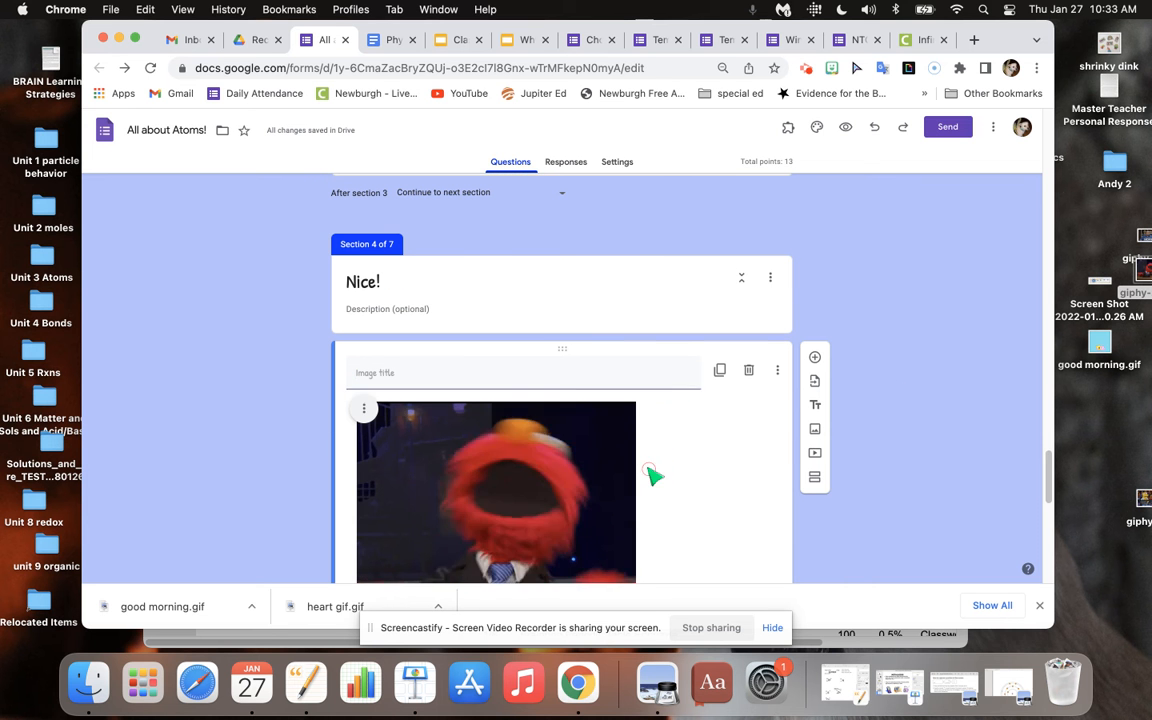
scroll(1041, 463, down, 3)
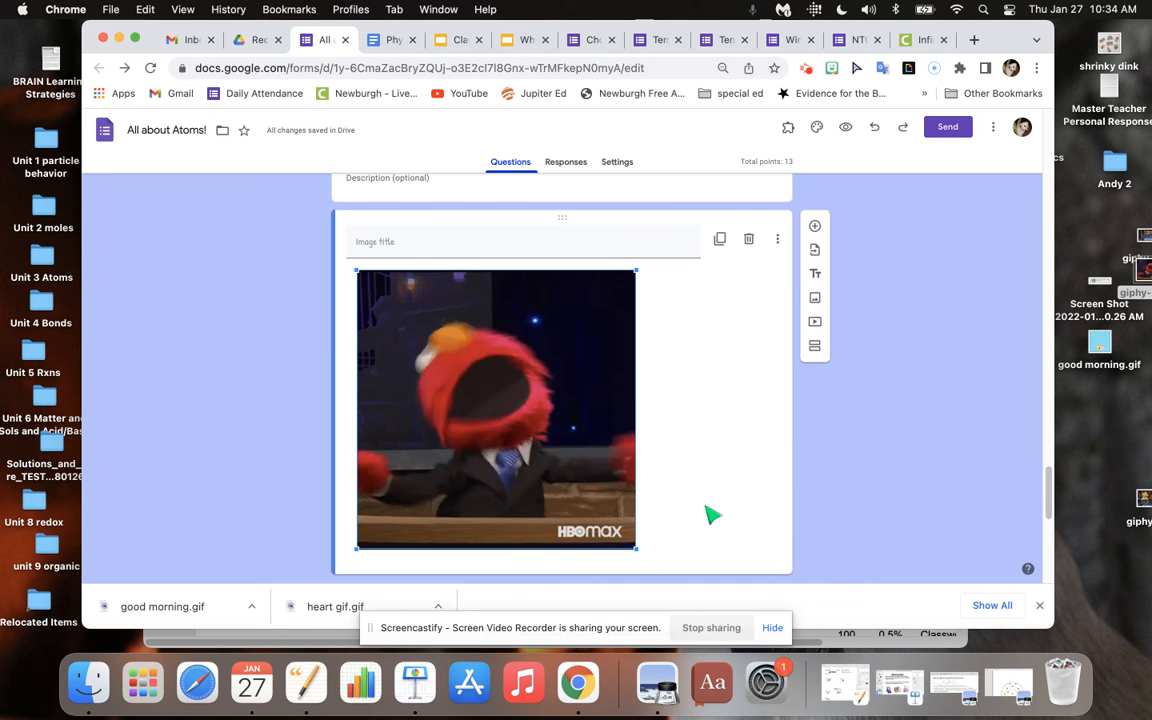
drag(636, 549, 546, 457)
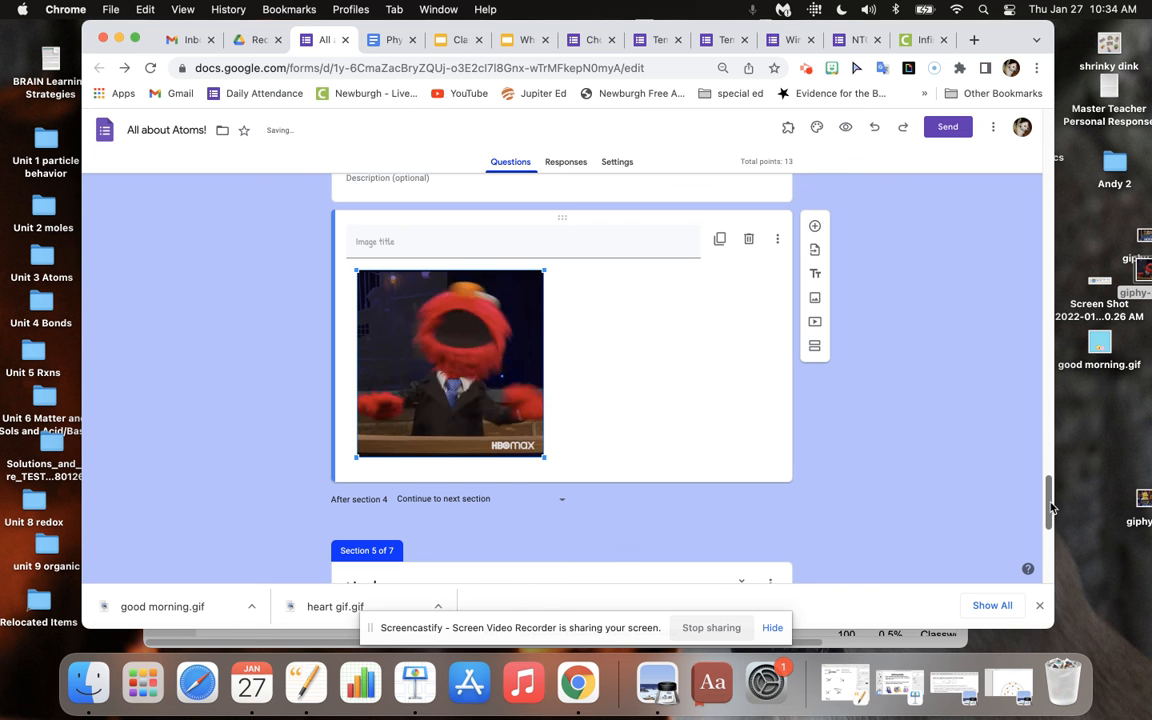
Step: In "Which is true?", send "Protons are positive" to section 4 (Nice!) and both other answers to section 3 (Nope- try again)
drag(1048, 509, 1048, 475)
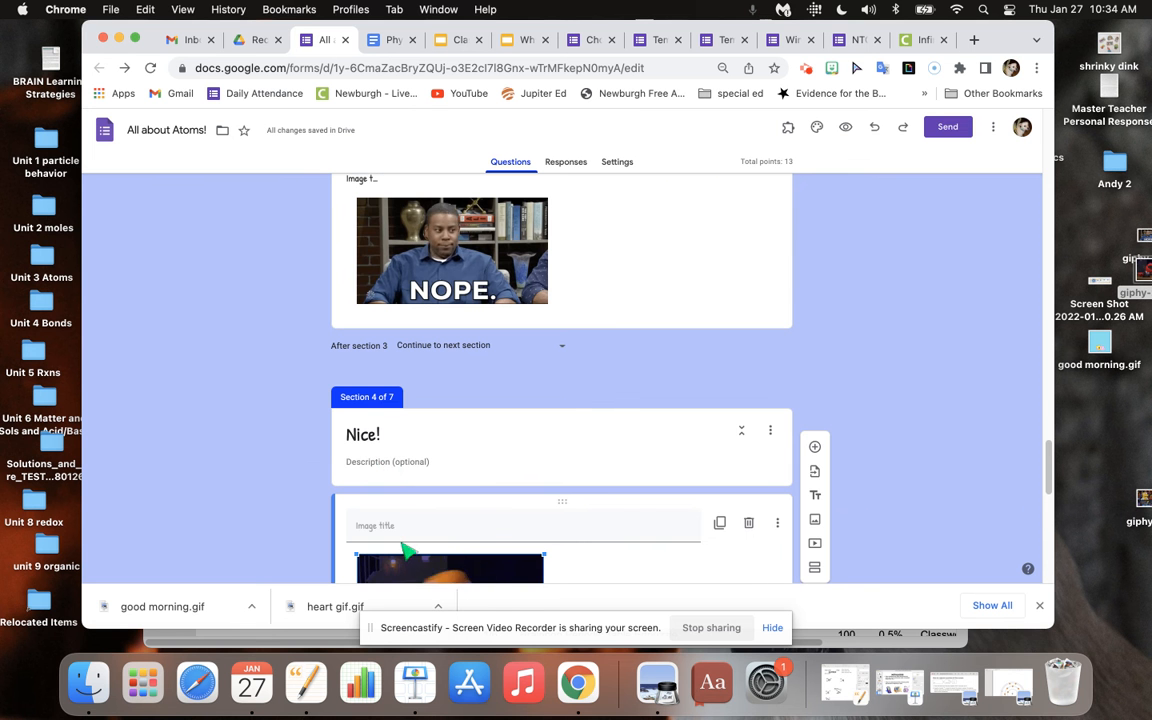
drag(1046, 478, 1048, 421)
click(607, 408)
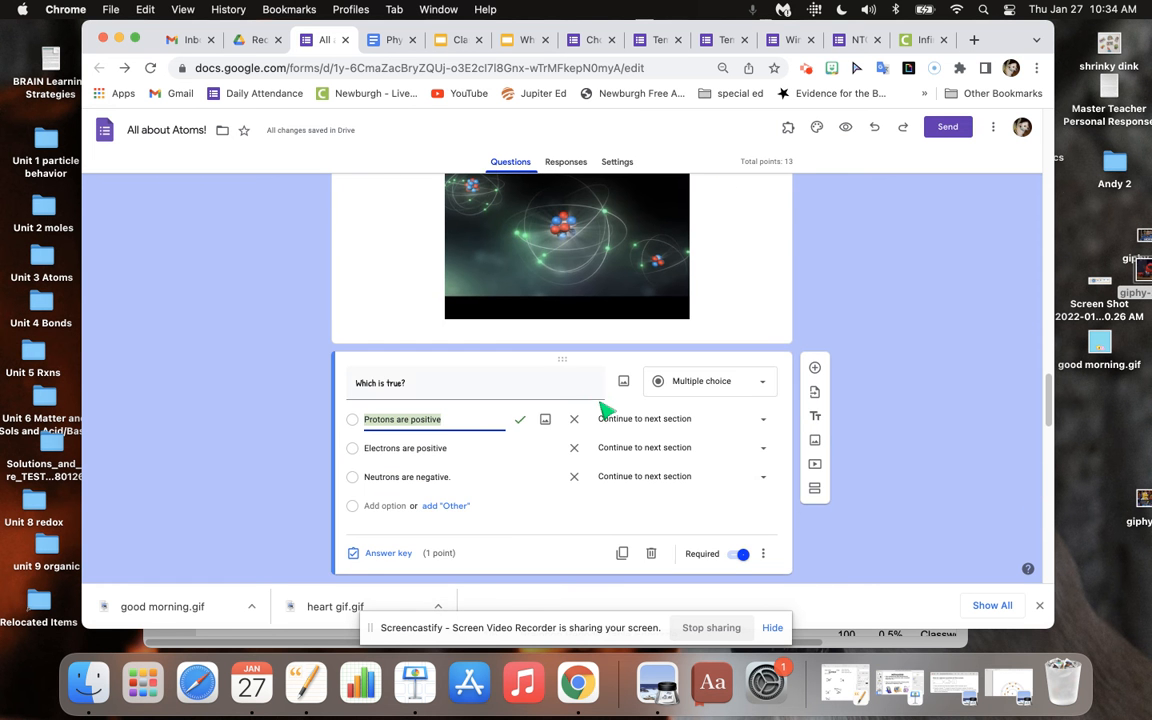
click(666, 421)
click(670, 435)
click(693, 450)
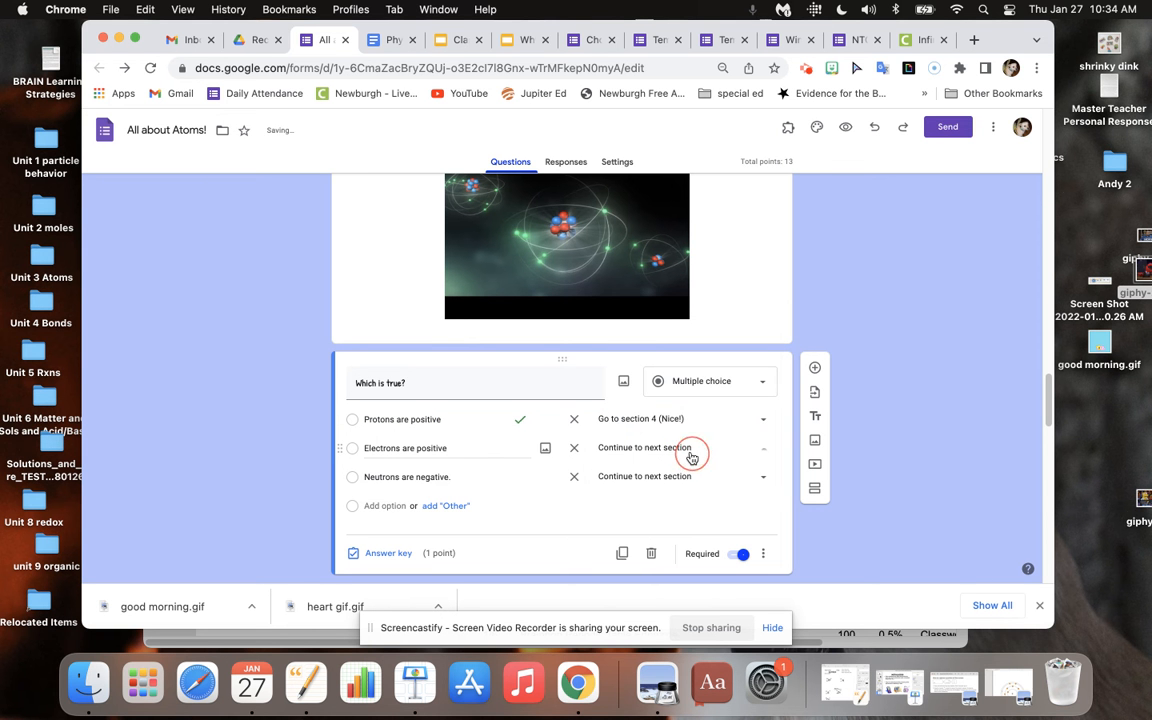
click(694, 406)
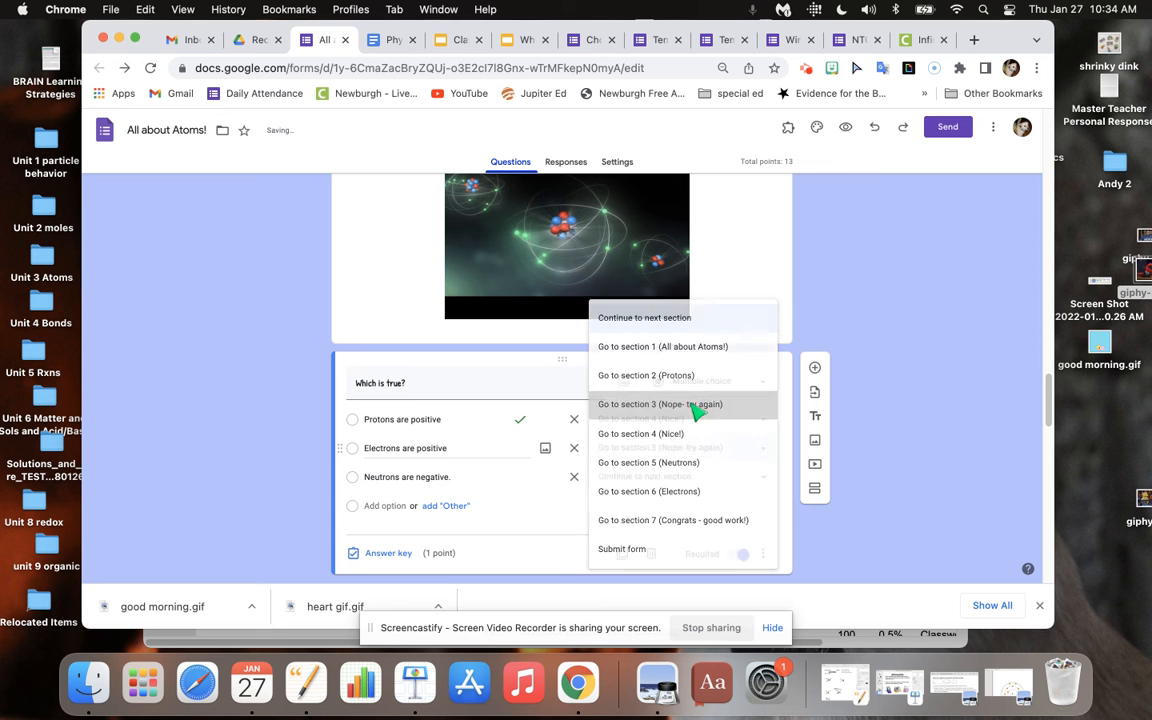
click(690, 478)
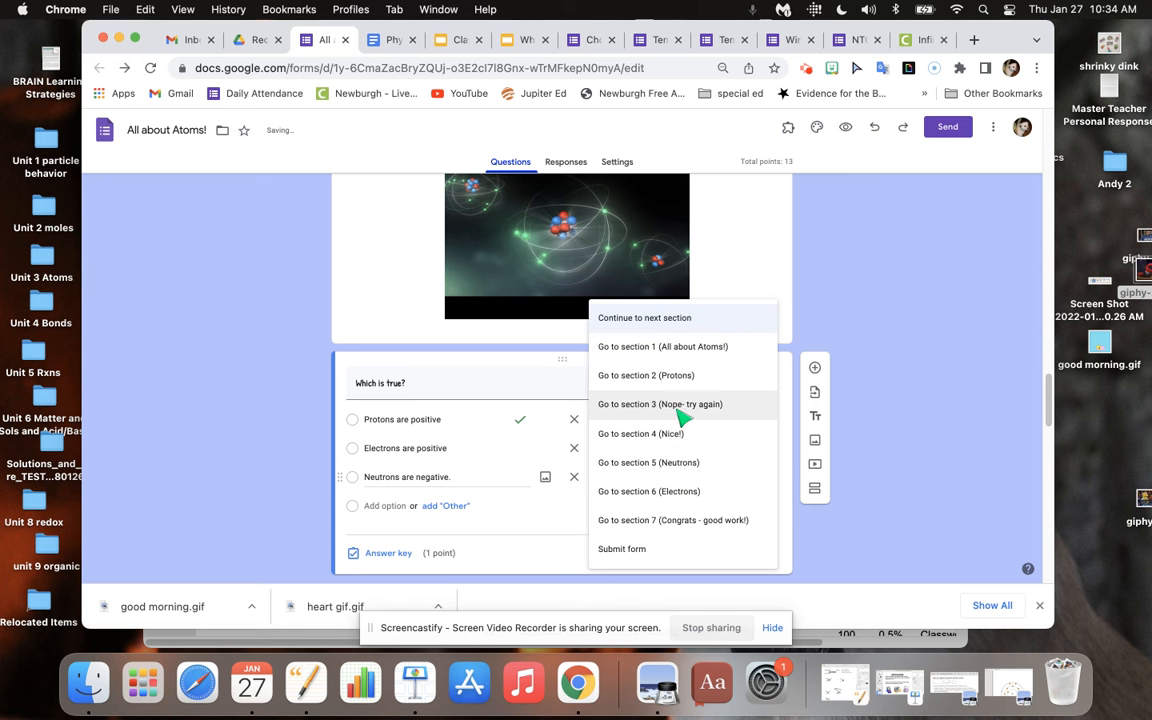
click(684, 340)
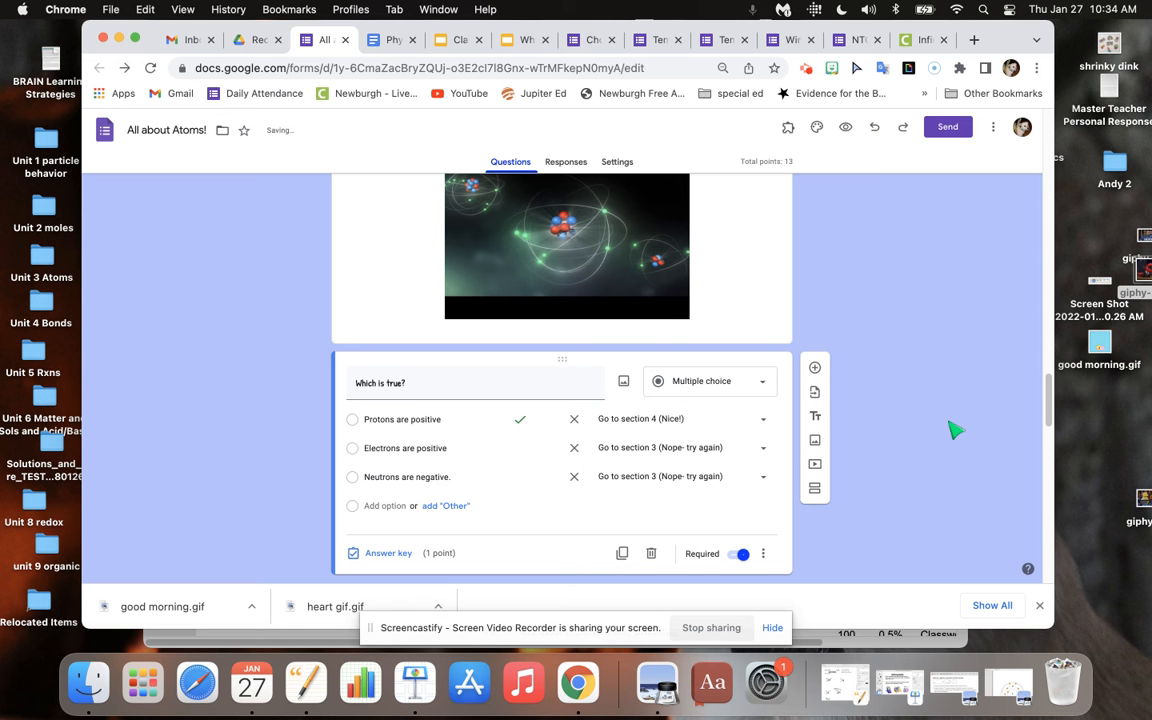
Step: Set the "Nope- try again" section to continue to section 2 (Protons)
drag(1047, 391, 1050, 452)
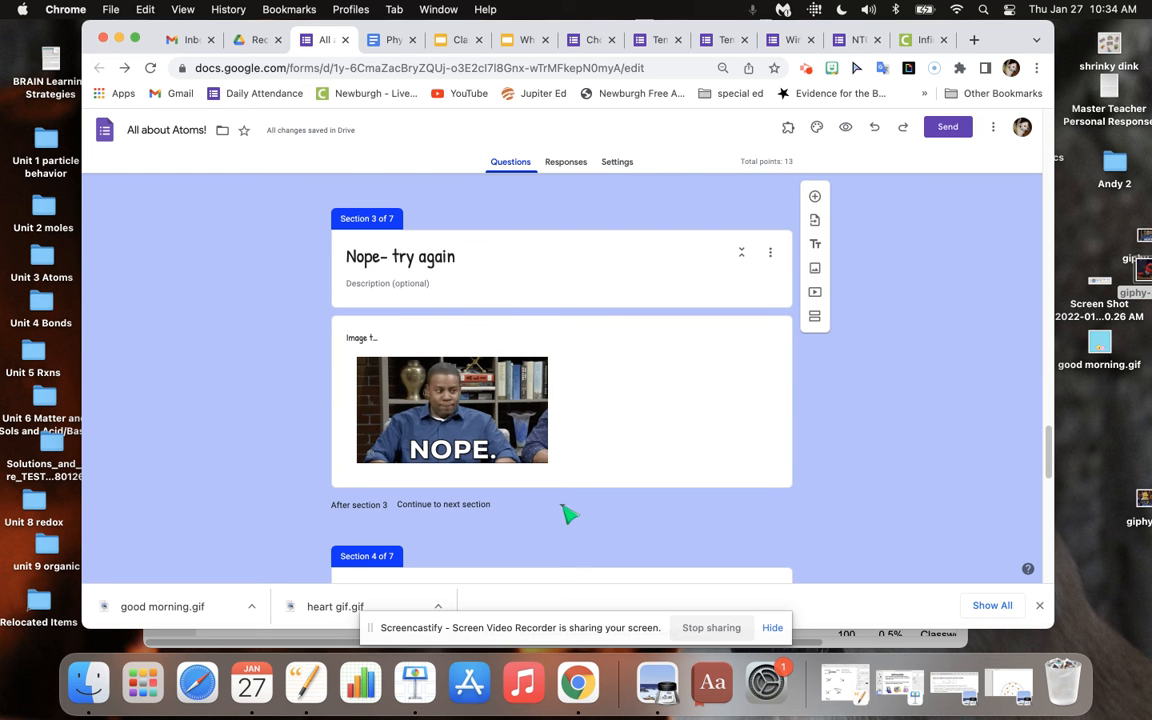
click(555, 505)
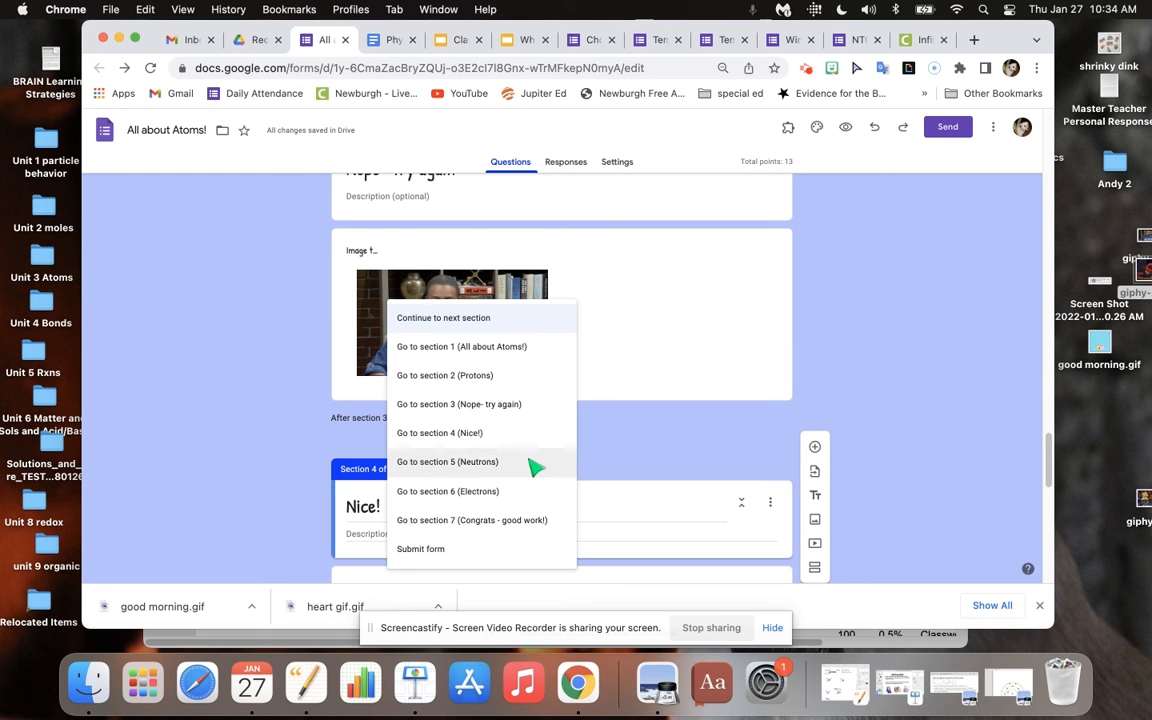
click(525, 376)
click(983, 400)
Step: Review the answer branching of "Which is true?" and where the "Nope- try again" and "Nice!" sections lead
click(1046, 461)
drag(1046, 461, 1040, 415)
click(601, 396)
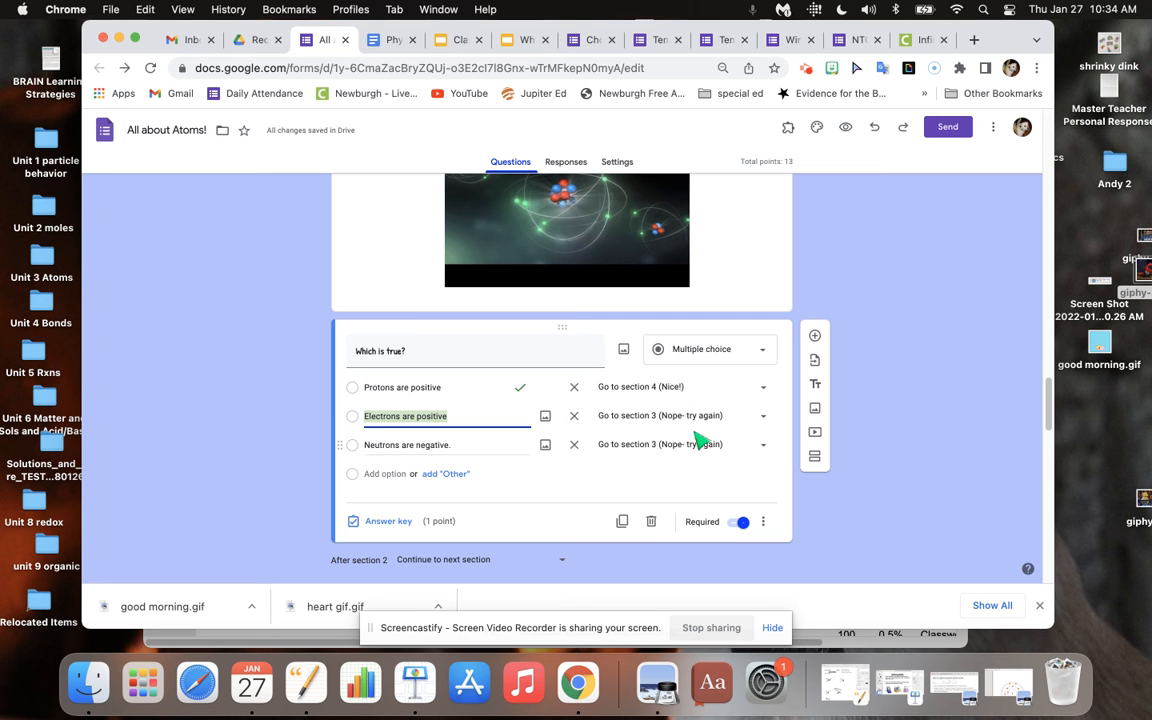
drag(1053, 386, 1048, 445)
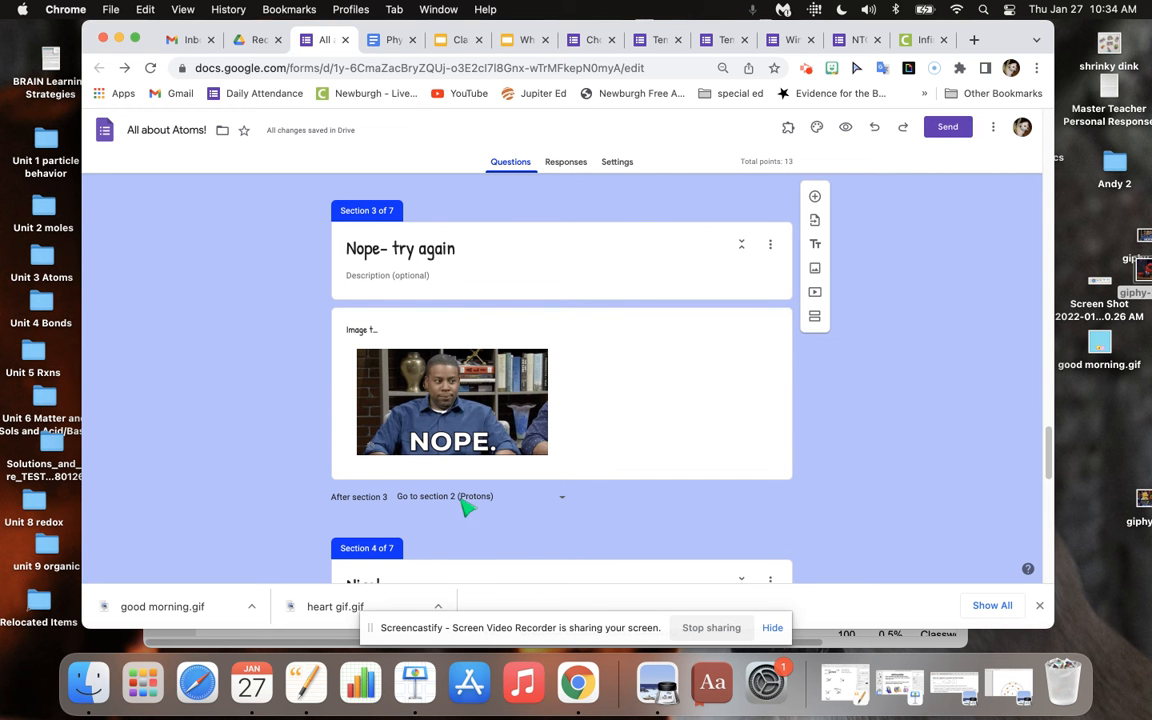
mouse_move(1048, 447)
mouse_down()
mouse_move(1044, 407)
mouse_move(1046, 465)
mouse_move(1041, 424)
mouse_up()
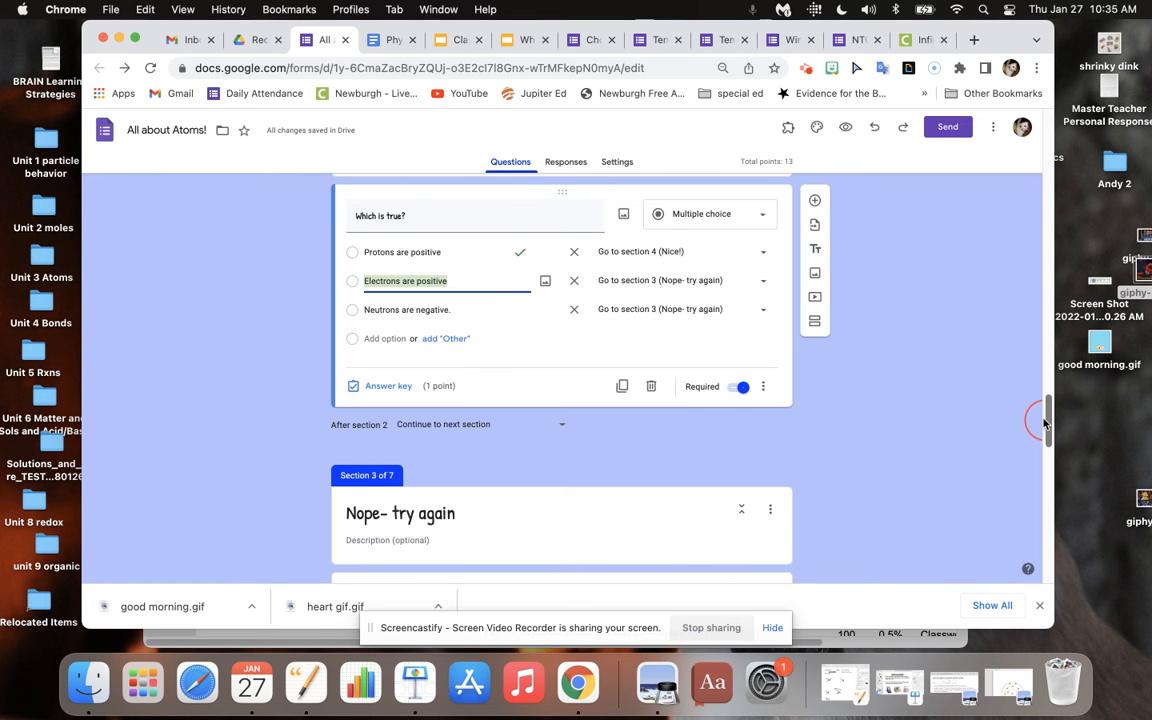
drag(1045, 424, 1045, 494)
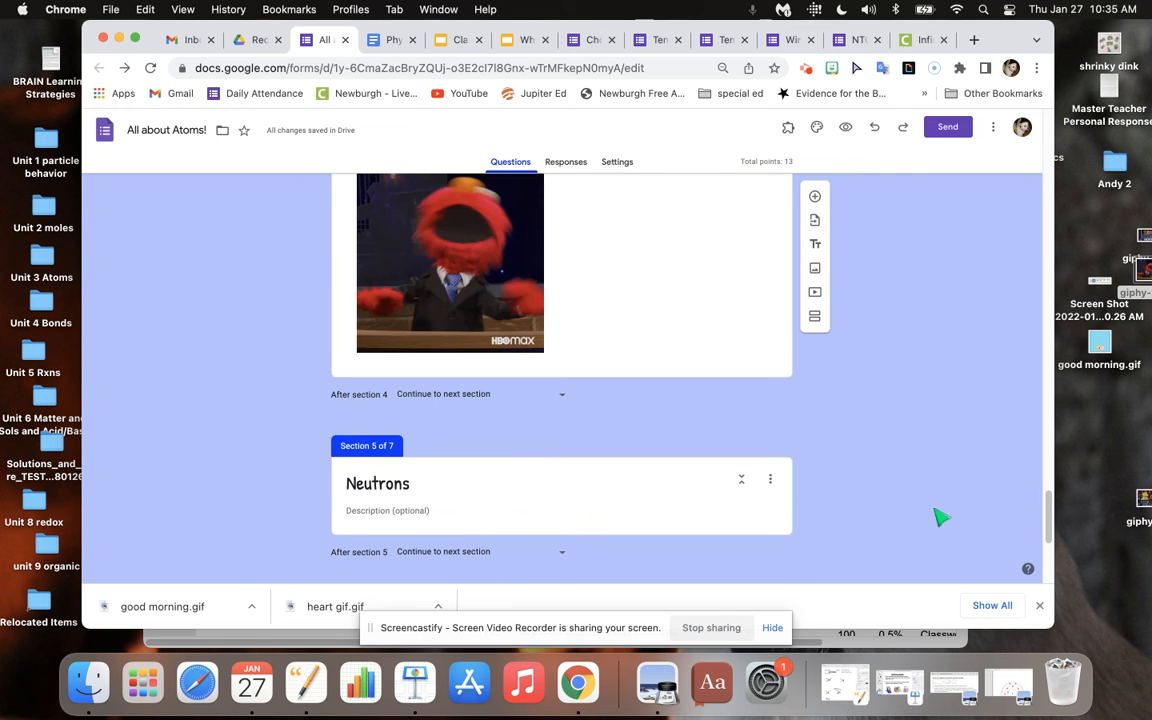
Step: Add a new question to the "Neutrons" section
click(1048, 510)
drag(1049, 503, 1046, 545)
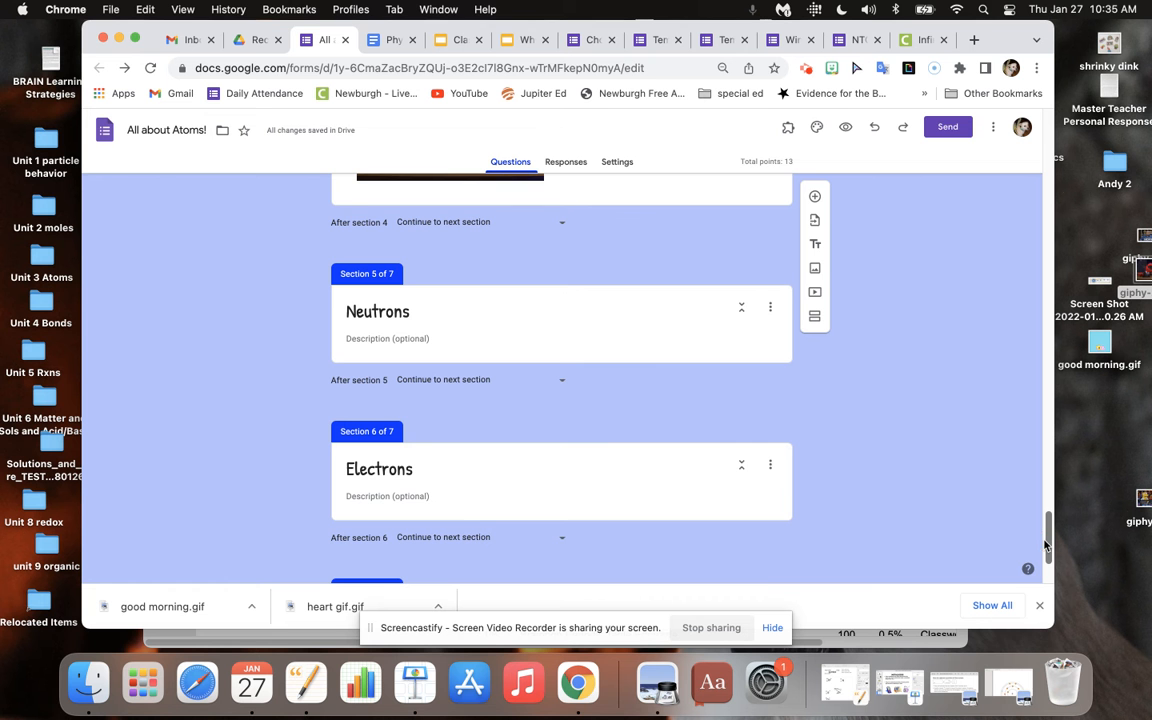
click(533, 352)
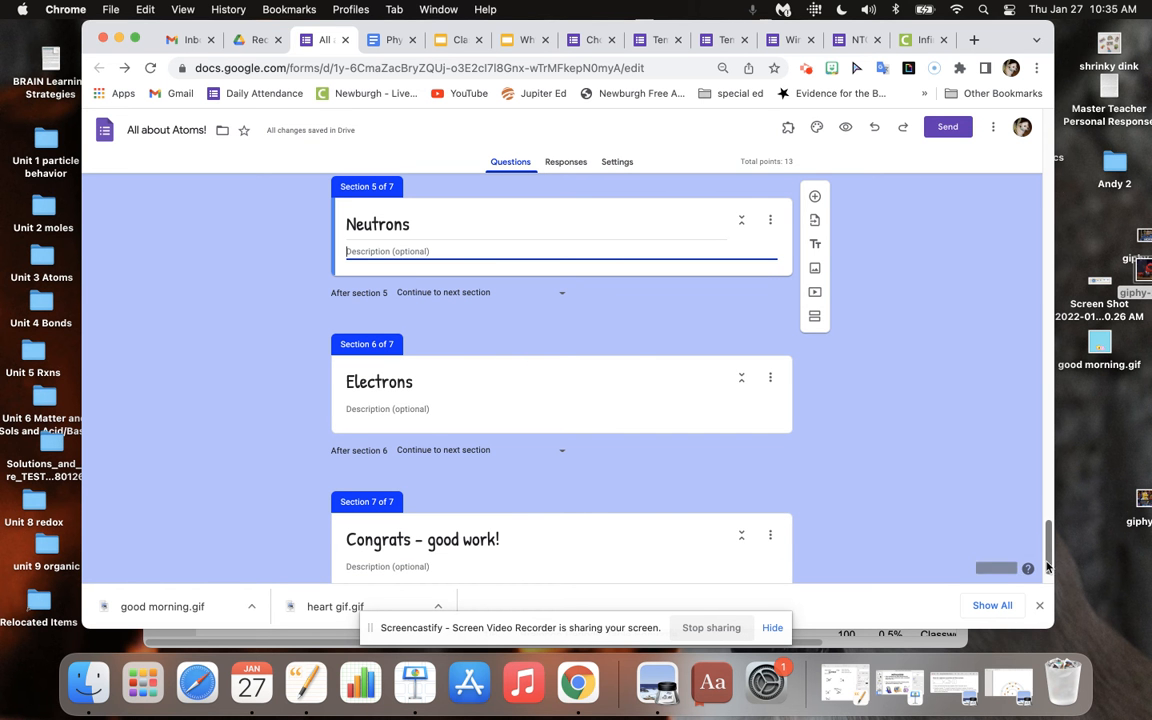
click(814, 197)
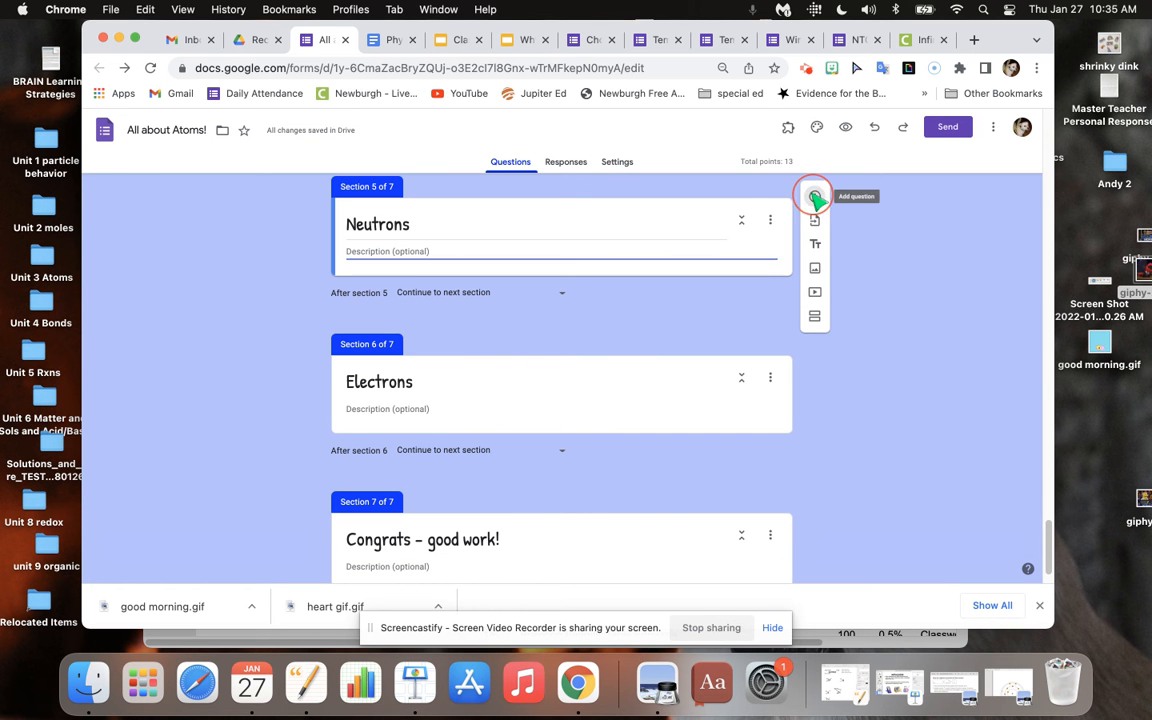
click(485, 318)
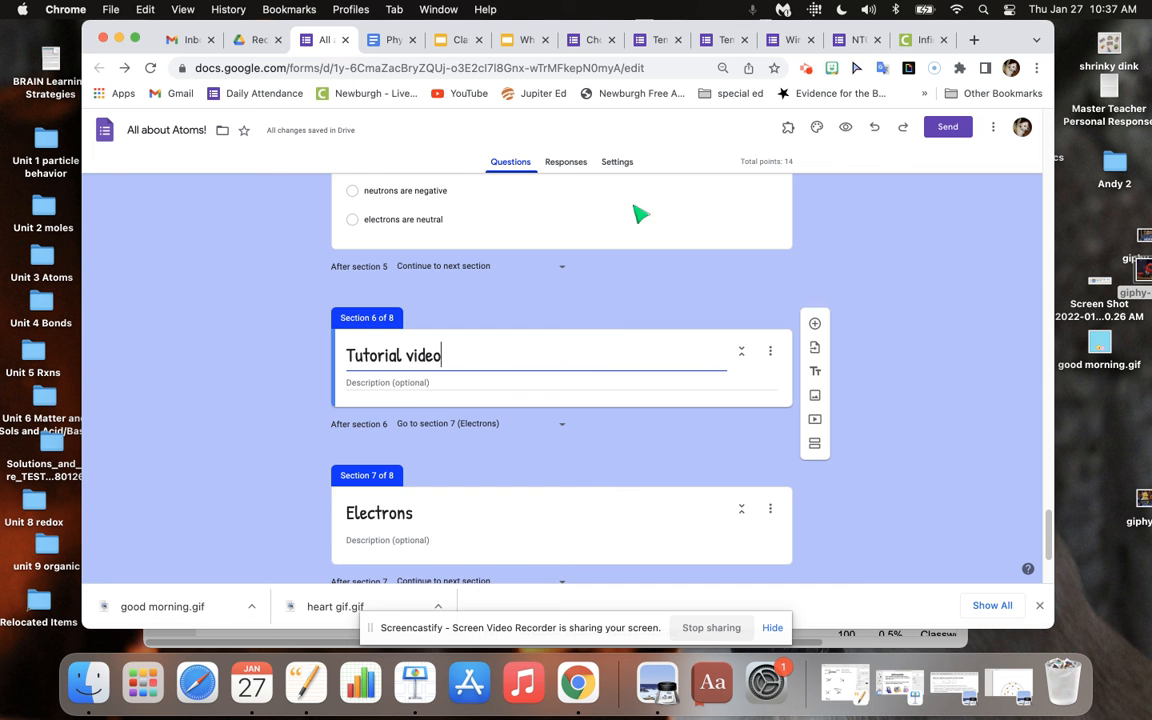
Step: Duplicate the "Which is correct?" question and move the copy into the "Tutorial video" section
click(644, 219)
click(621, 317)
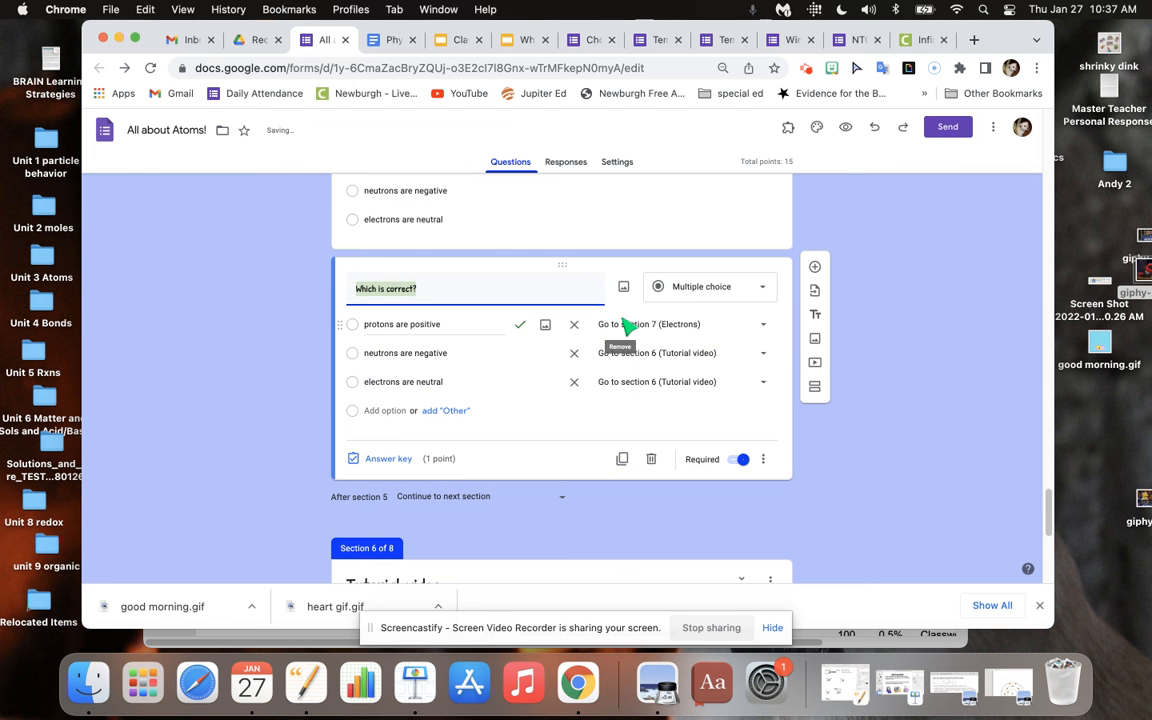
drag(562, 268, 540, 445)
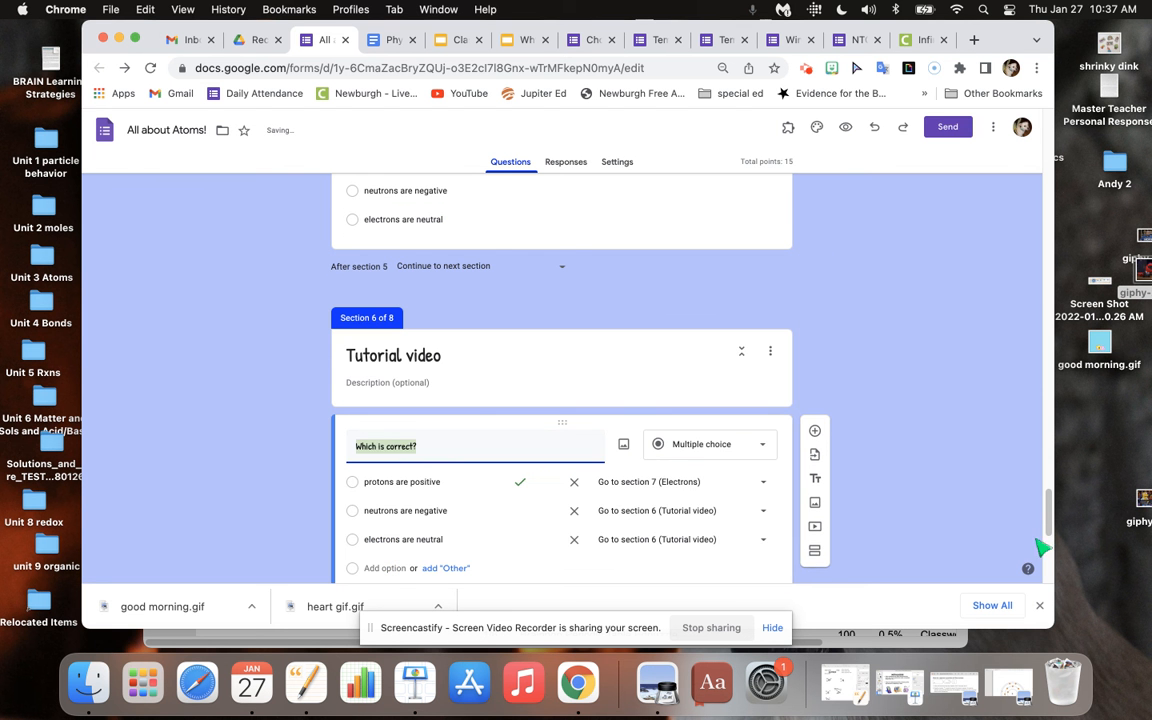
Step: Turn off going to a section based on answer for the "Which is correct?" copy in the "Tutorial video" section
drag(1047, 518, 1048, 530)
scroll(746, 432, down, 3)
click(762, 446)
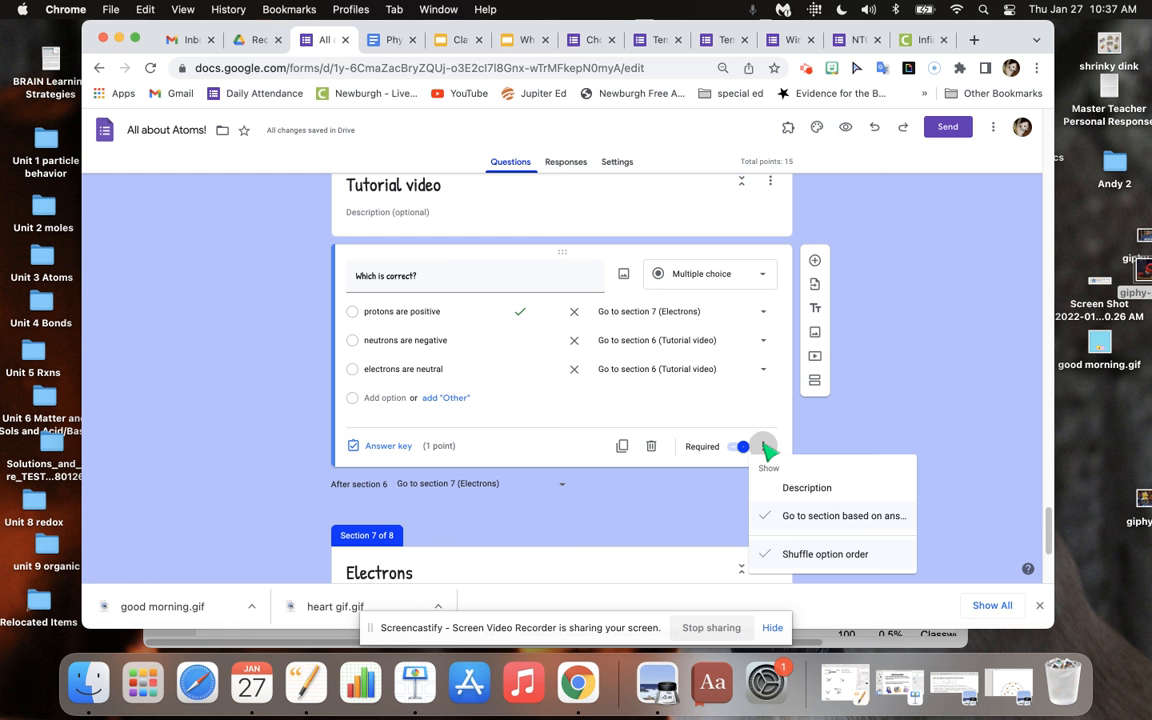
click(787, 515)
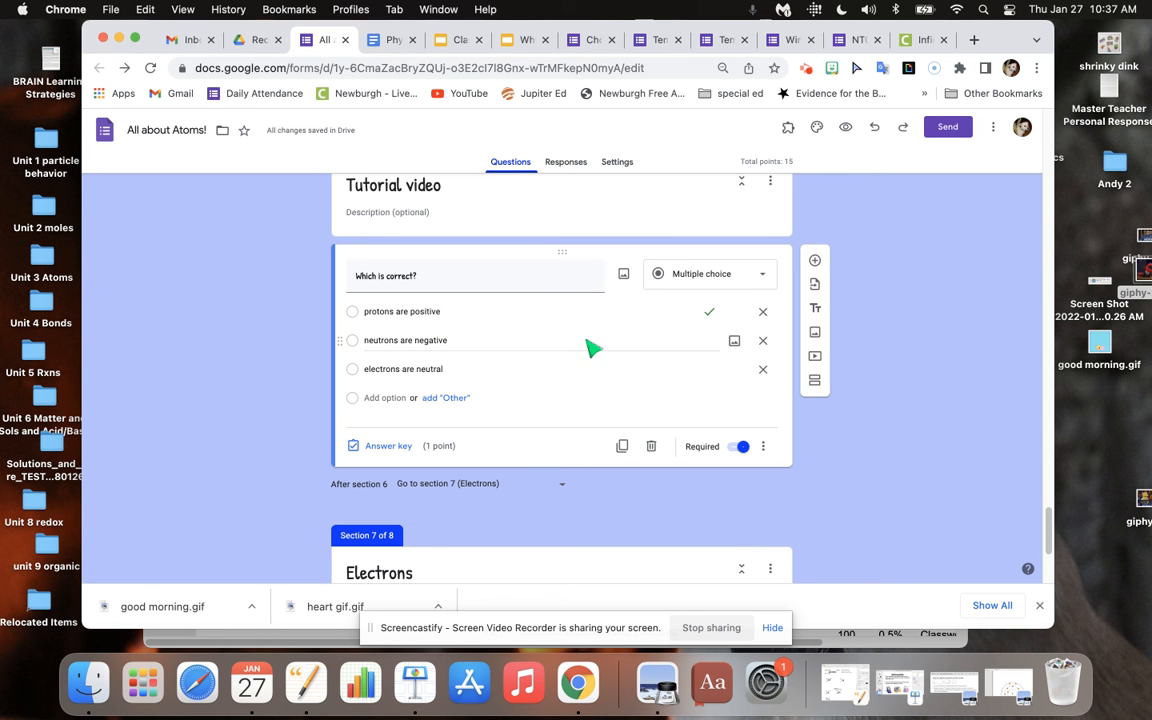
Step: Examine the answer branching of the original "Which is correct?" question in the "Neutrons" section
drag(1047, 541, 1034, 478)
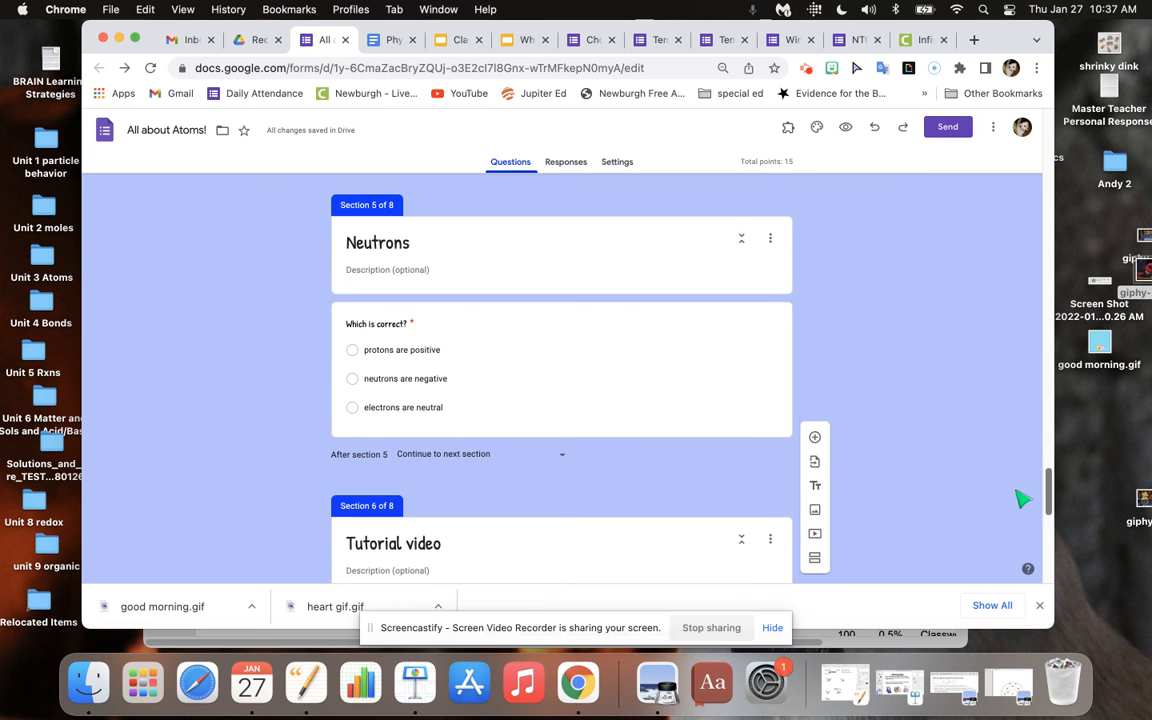
click(707, 401)
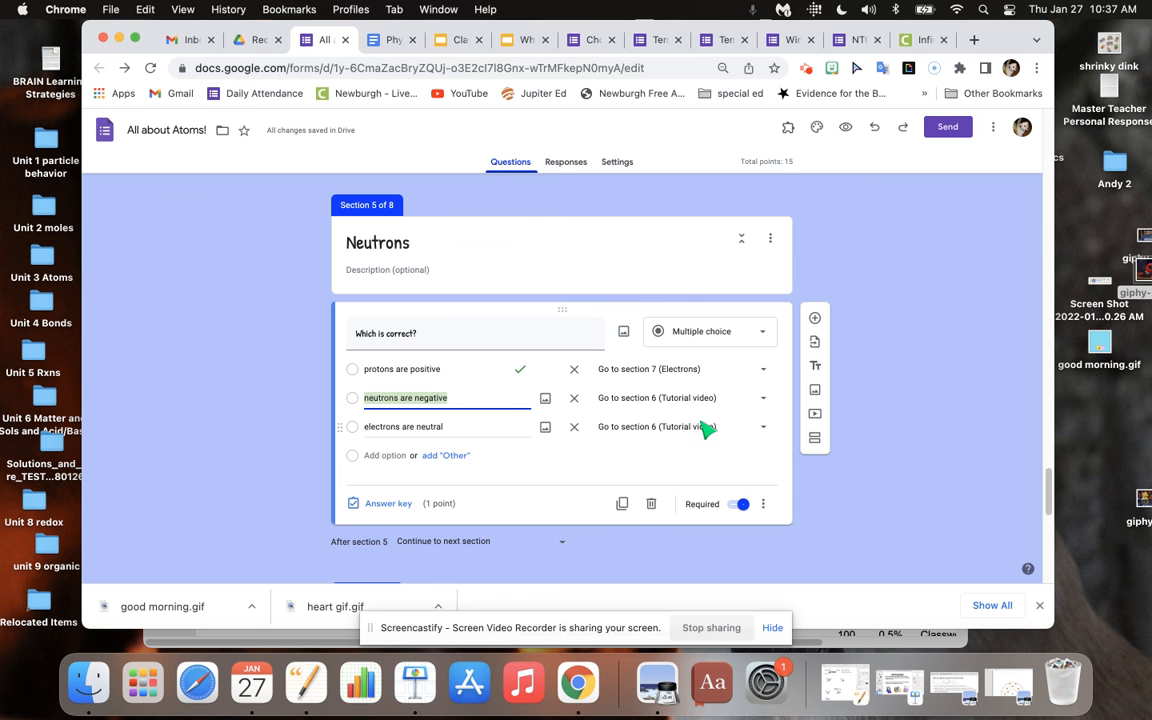
Step: Check the extra options of the "Which is correct?" question in the "Tutorial video" section
drag(1047, 483, 1050, 516)
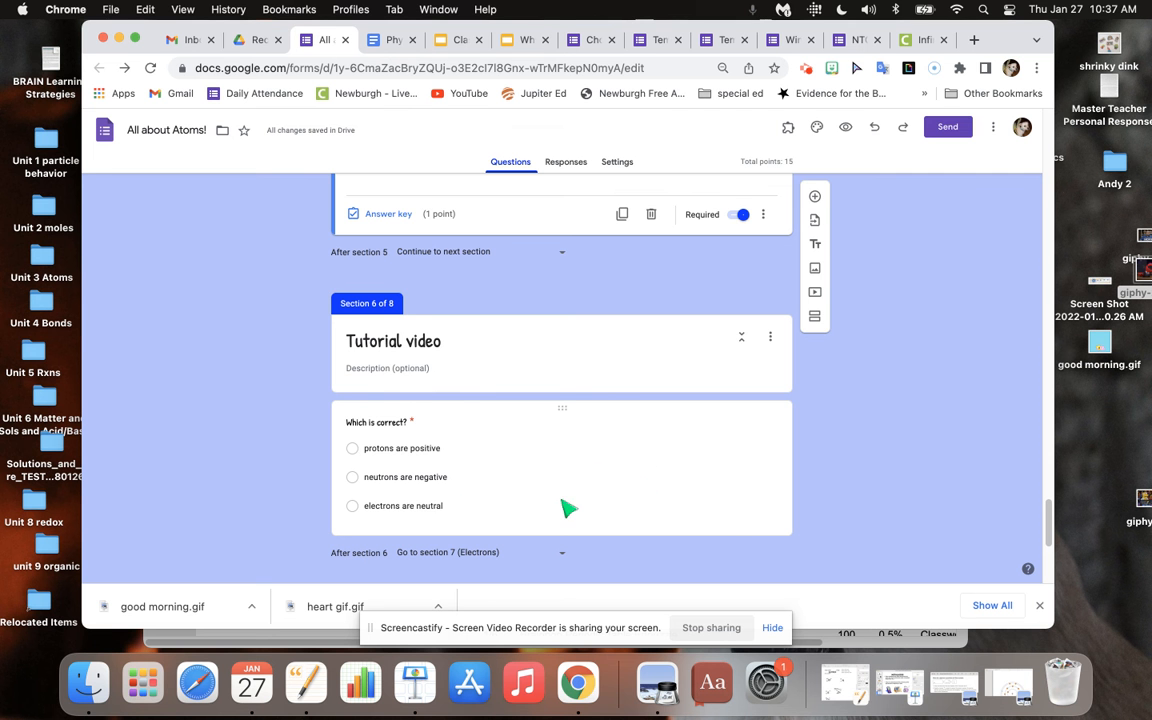
click(763, 529)
click(764, 515)
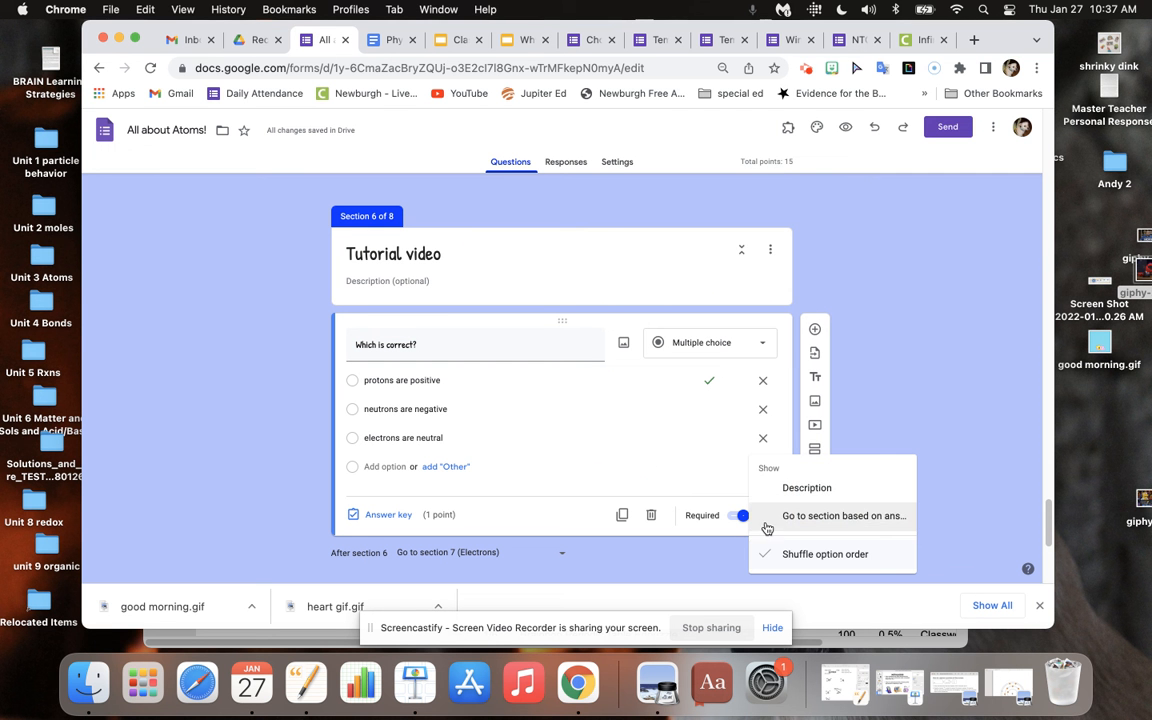
click(920, 397)
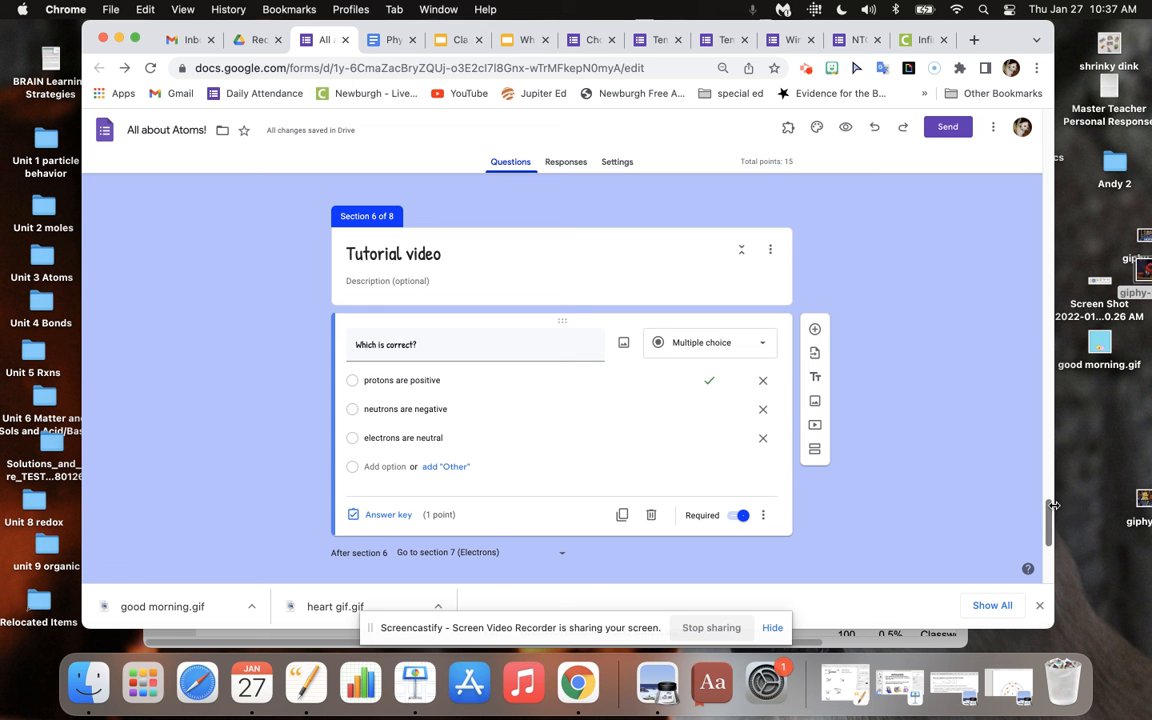
drag(1050, 513, 1050, 514)
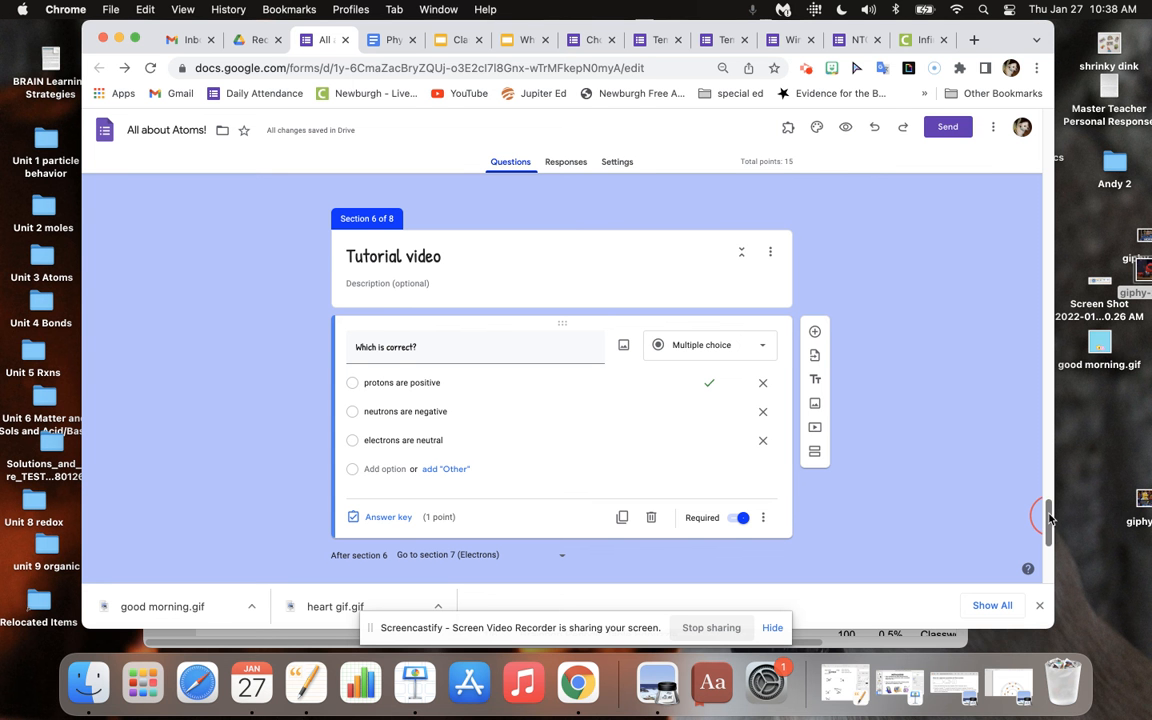
Step: Add a multiple-choice question to the "Electrons" section asking "How would you like to learn about electrons?"
drag(1048, 517, 1042, 587)
click(637, 351)
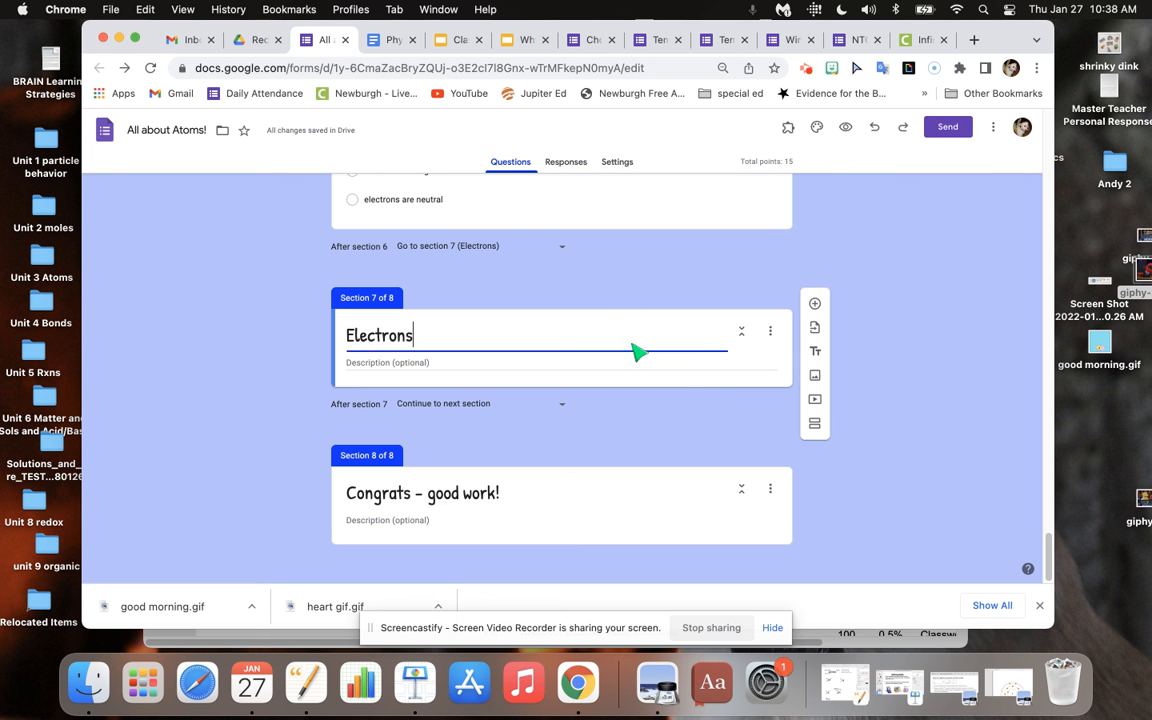
click(815, 304)
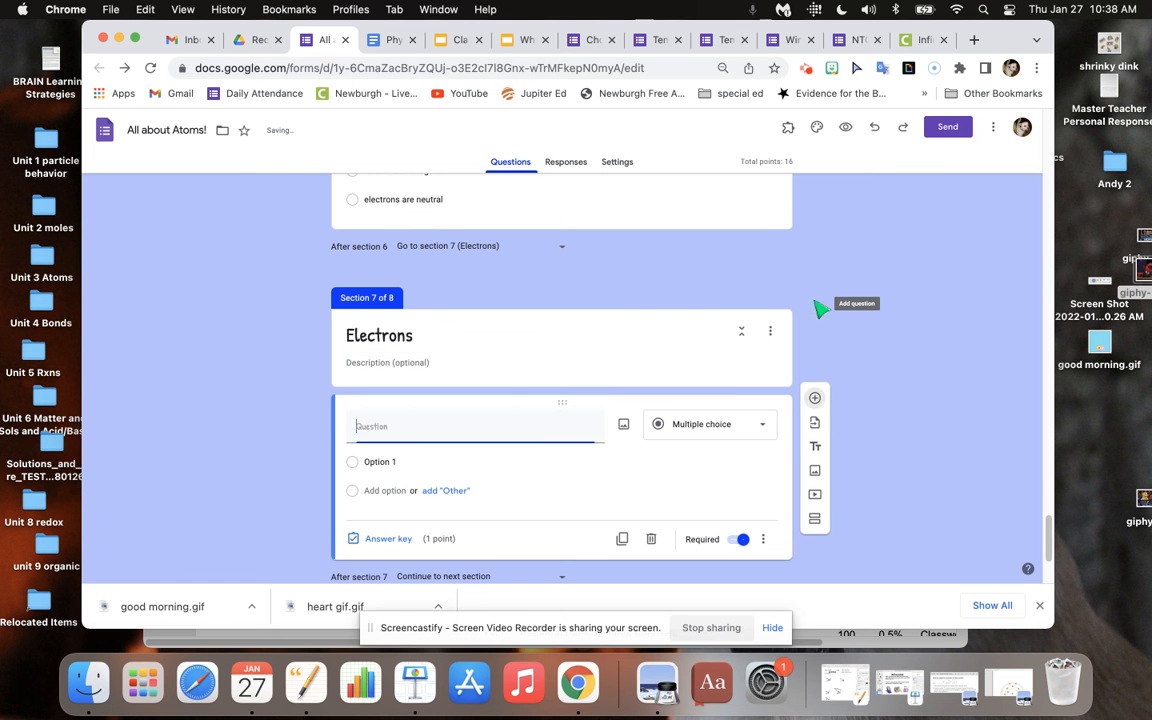
text(How)
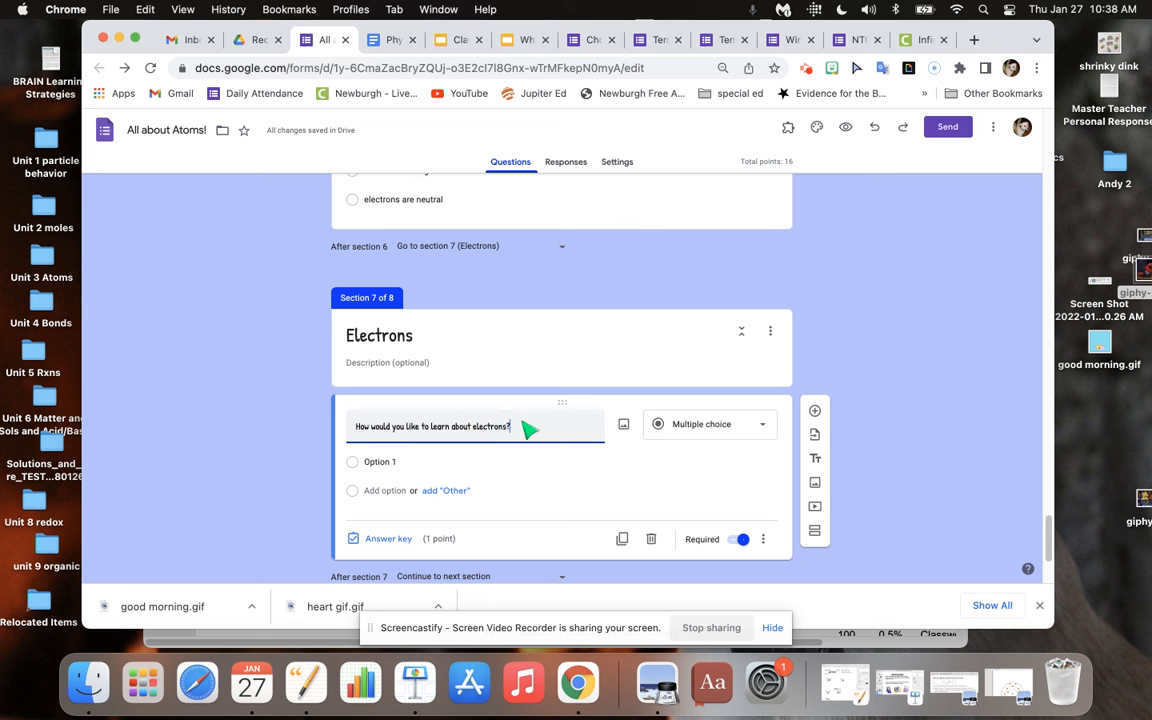
Step: Enter the answer options "video", "article" and "infographic" for the electrons learning question
click(406, 463)
text(video)
key(Return)
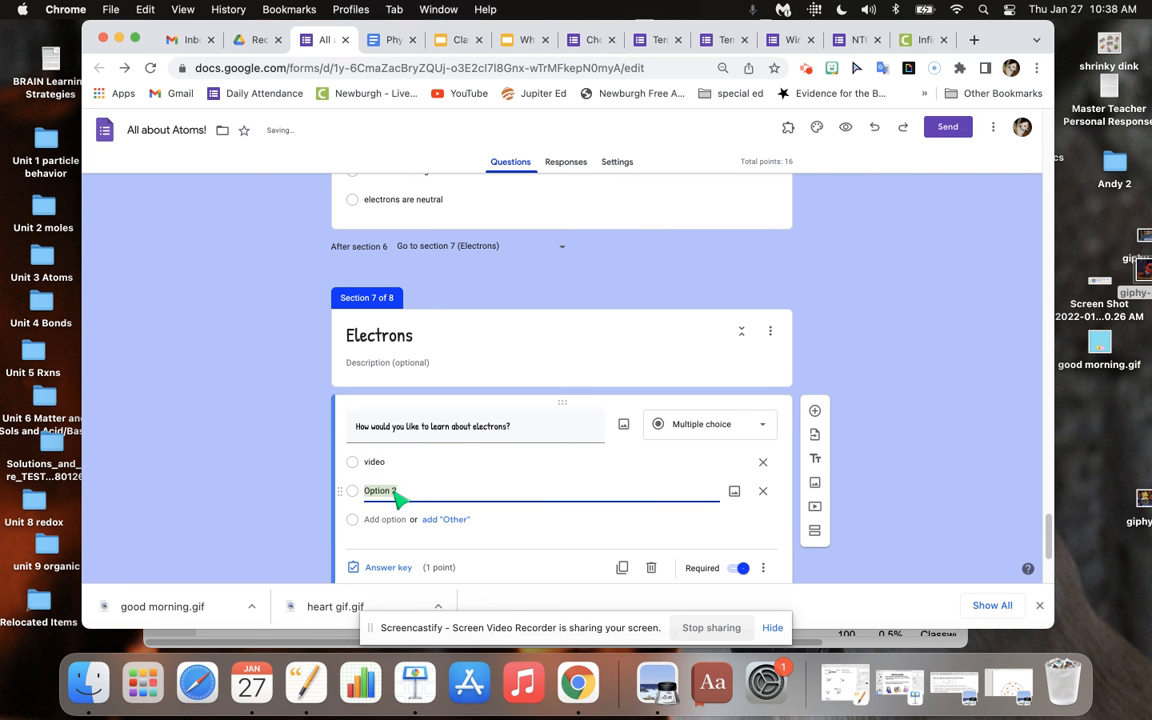
text(article)
key(Return)
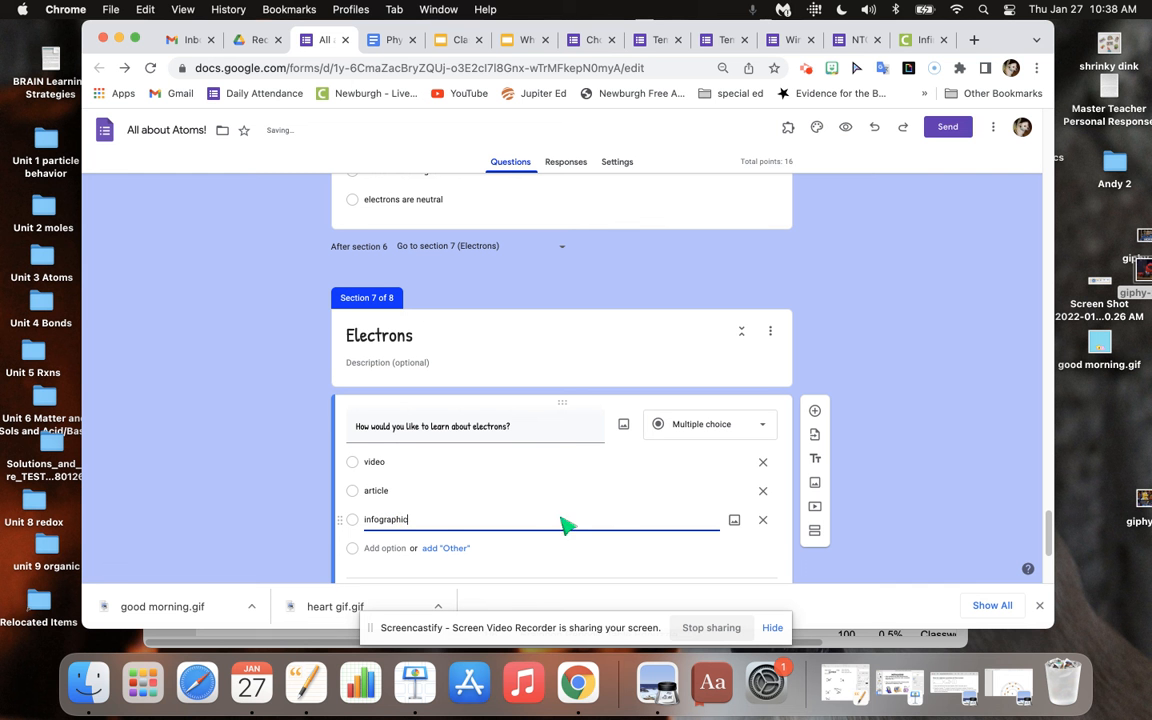
click(946, 483)
Step: Add a new section after the "Electrons" question and title it "Video"
click(1048, 538)
drag(1050, 539, 1050, 547)
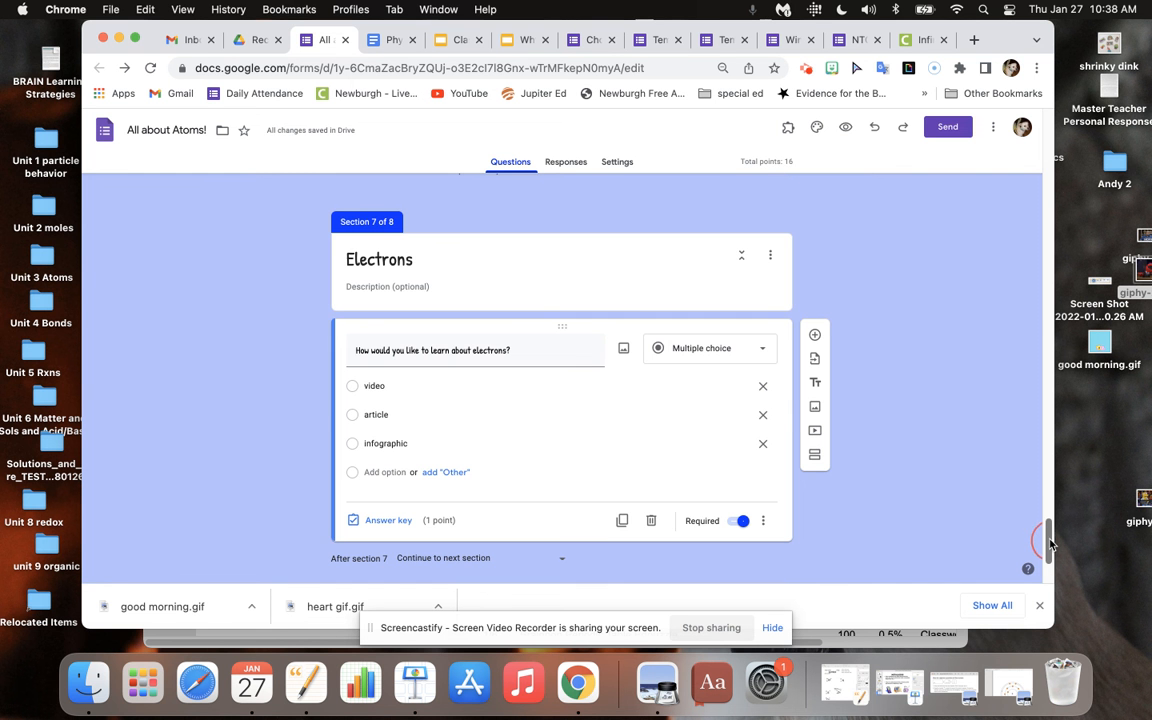
click(815, 456)
click(500, 557)
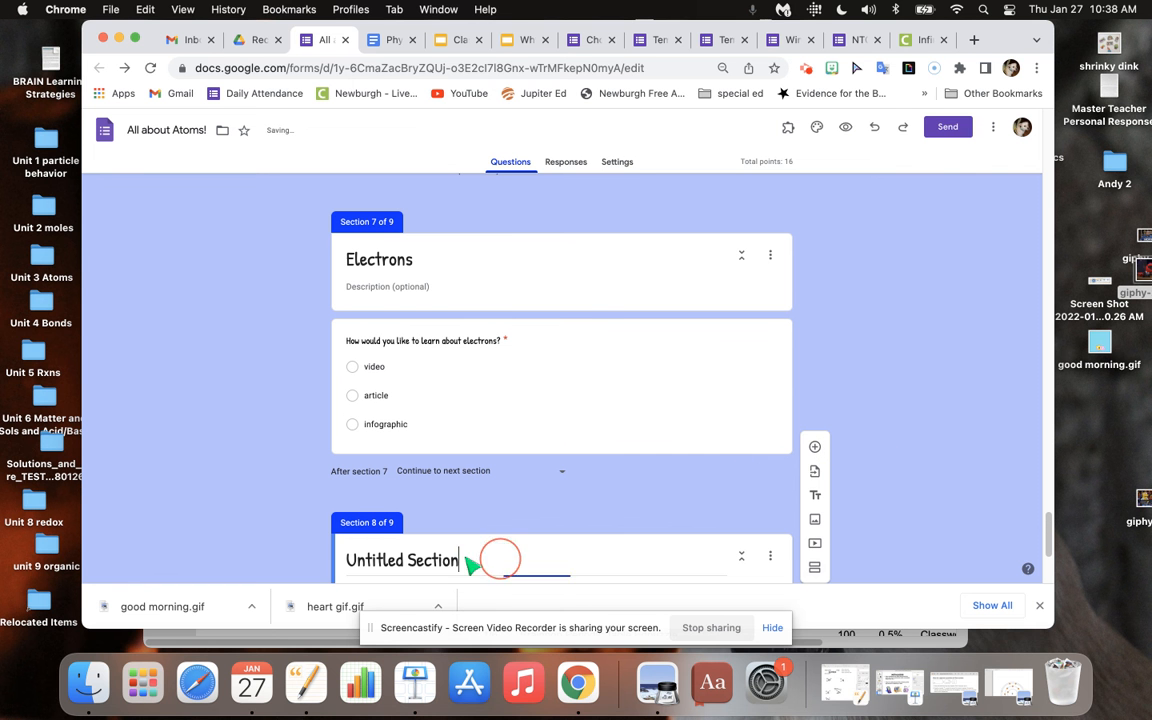
drag(470, 563, 350, 563)
text(Video)
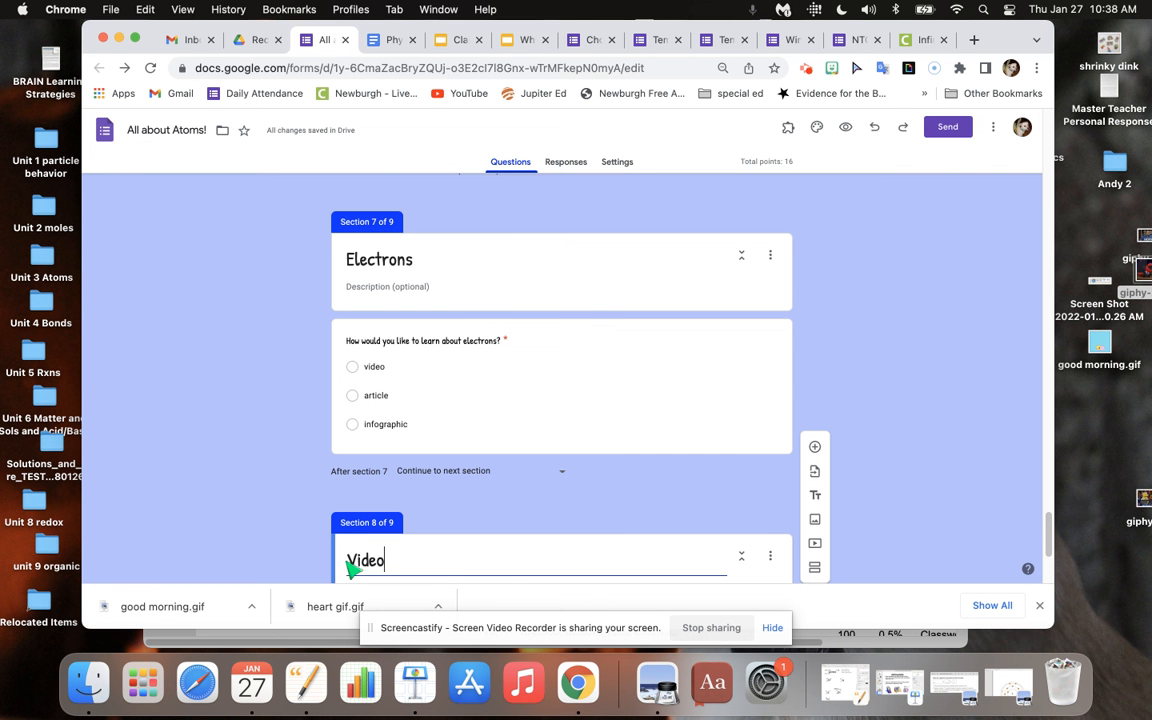
click(865, 373)
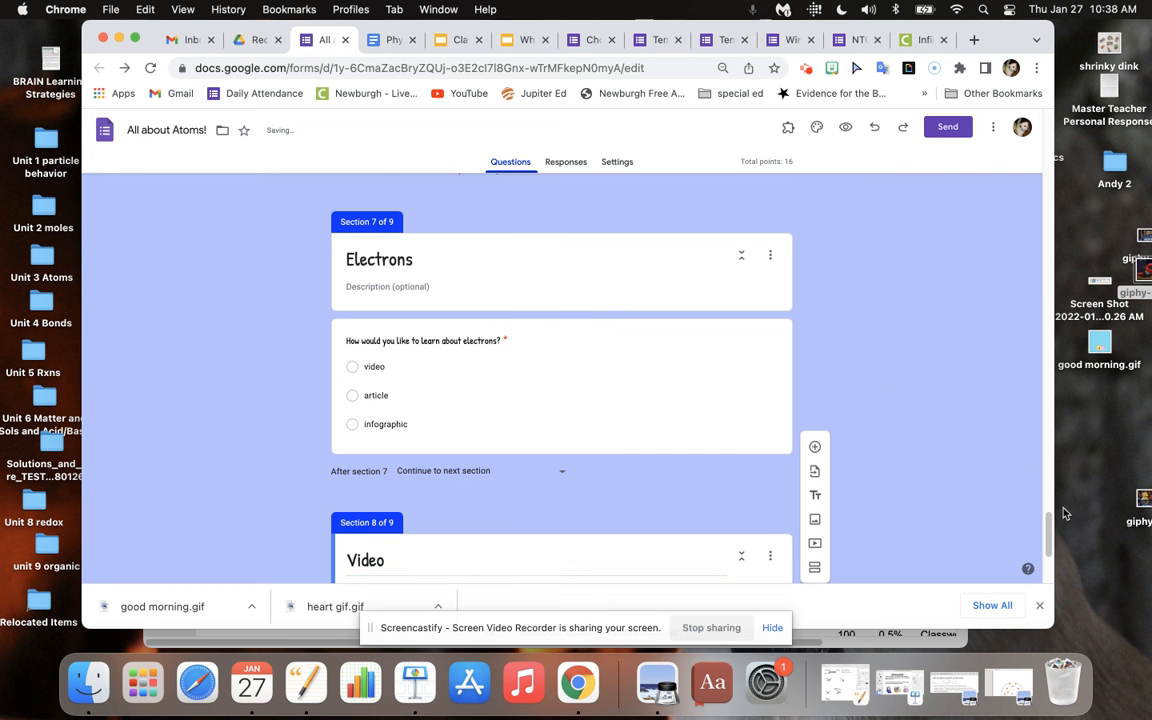
Step: Add three multiple-choice questions titled "Q1", "Q2" and "Q3" to the "Video" section
drag(1048, 525, 1048, 533)
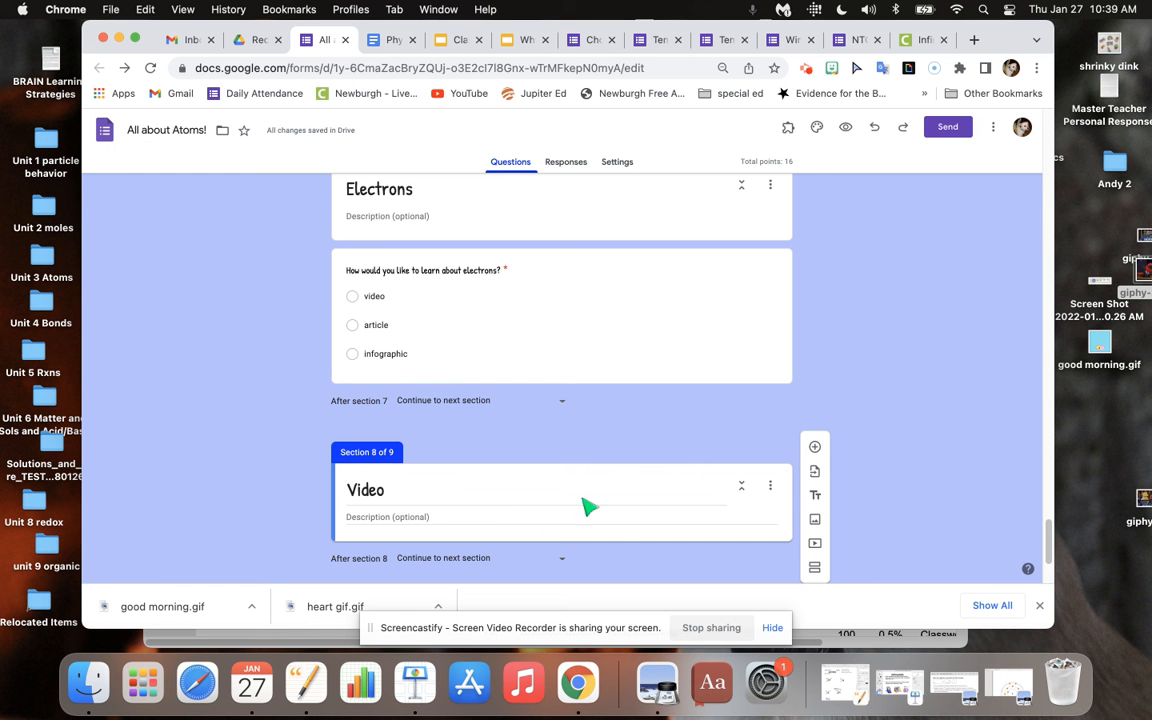
click(815, 447)
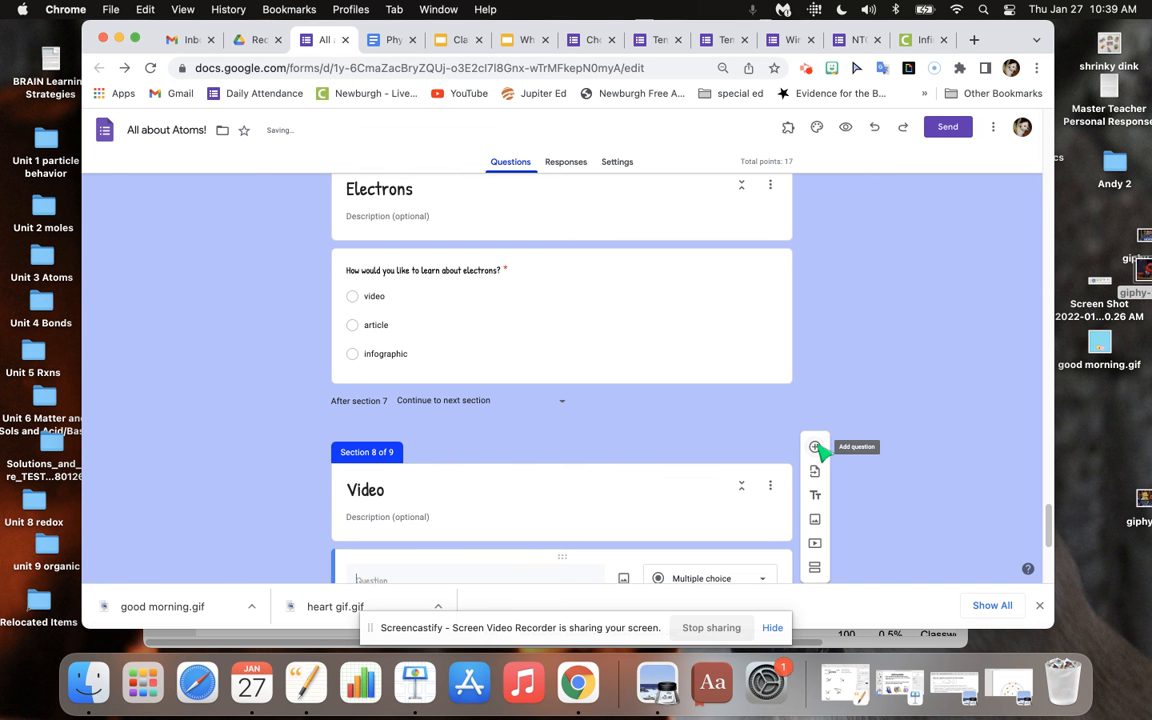
drag(1047, 519, 1047, 540)
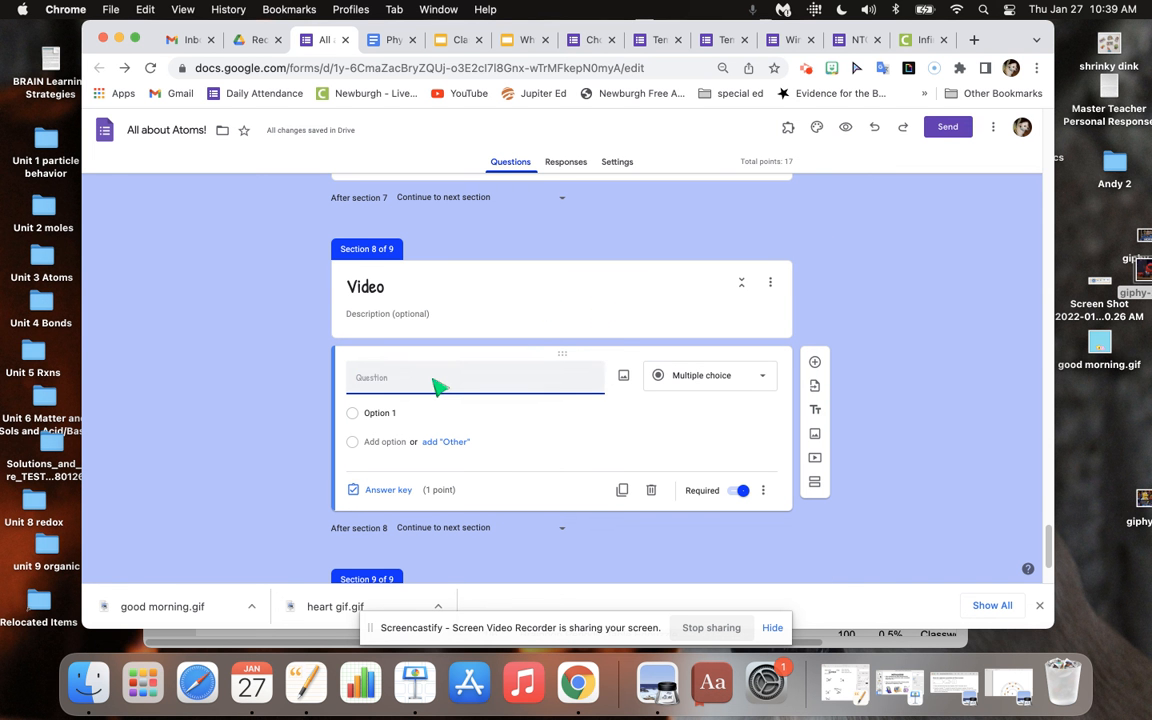
text(1)
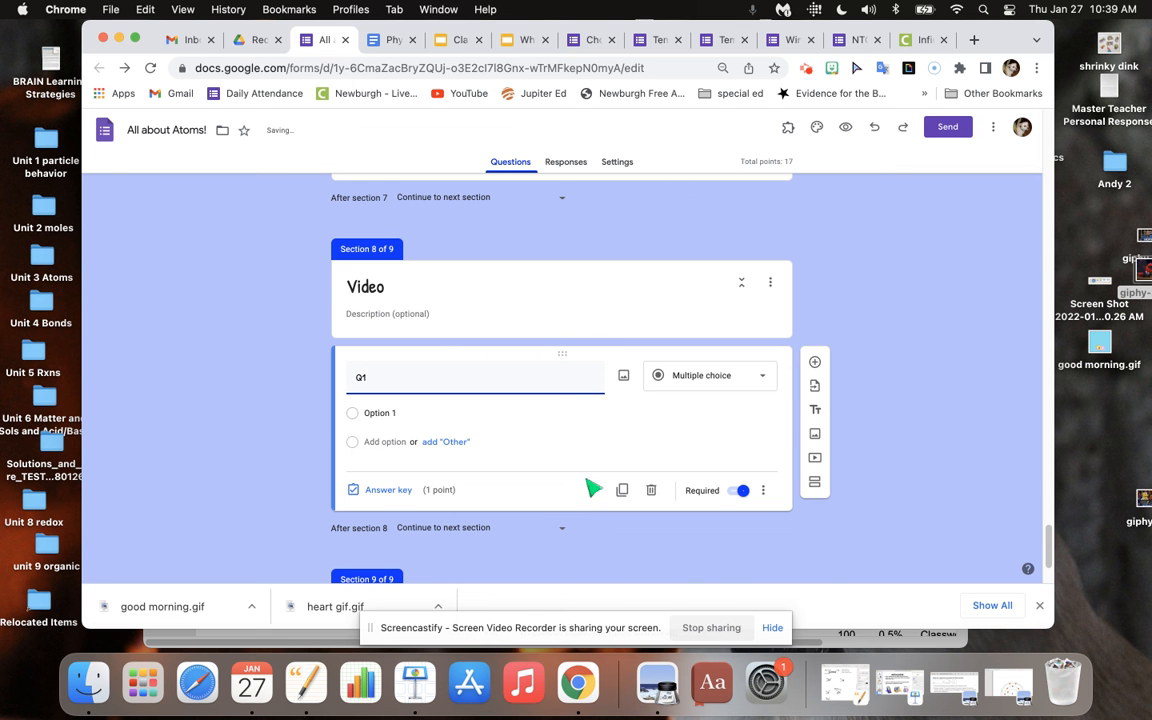
click(813, 364)
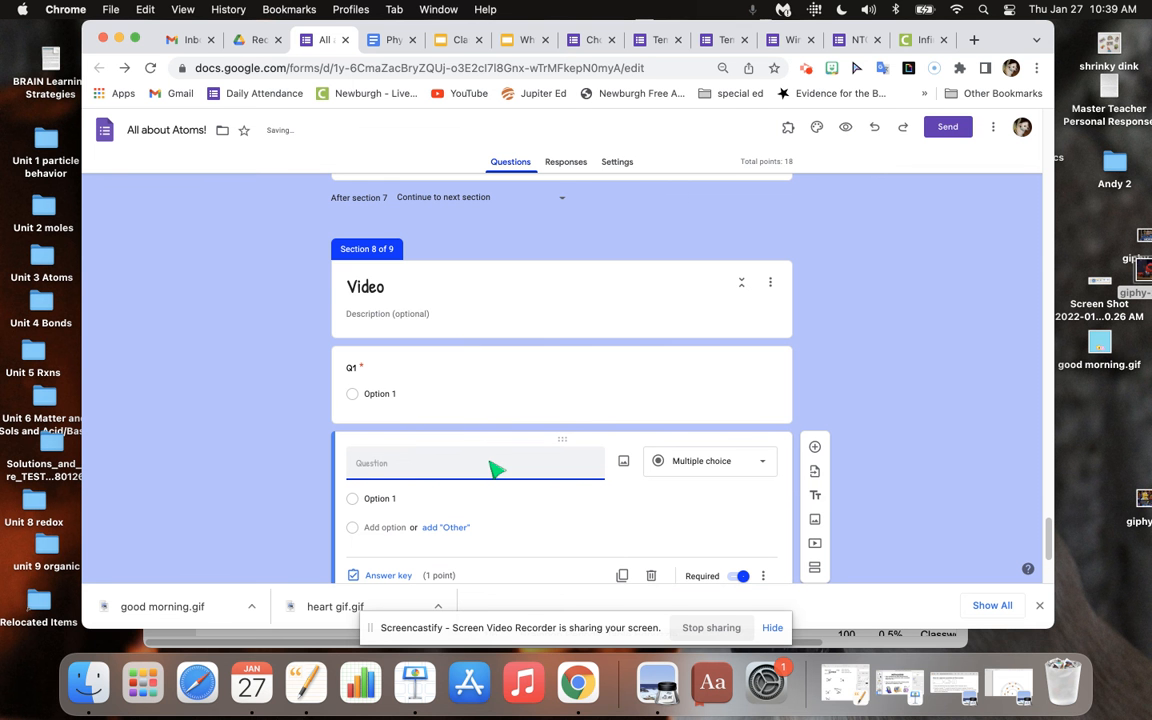
text(Q2)
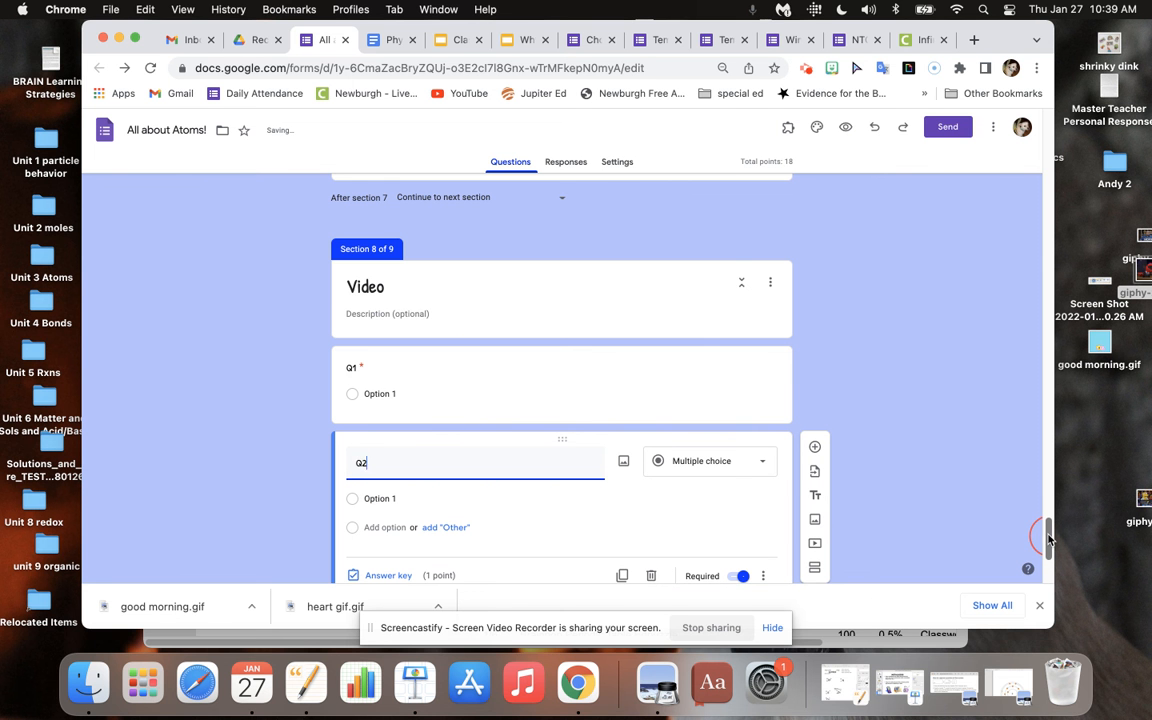
drag(1049, 538, 1047, 548)
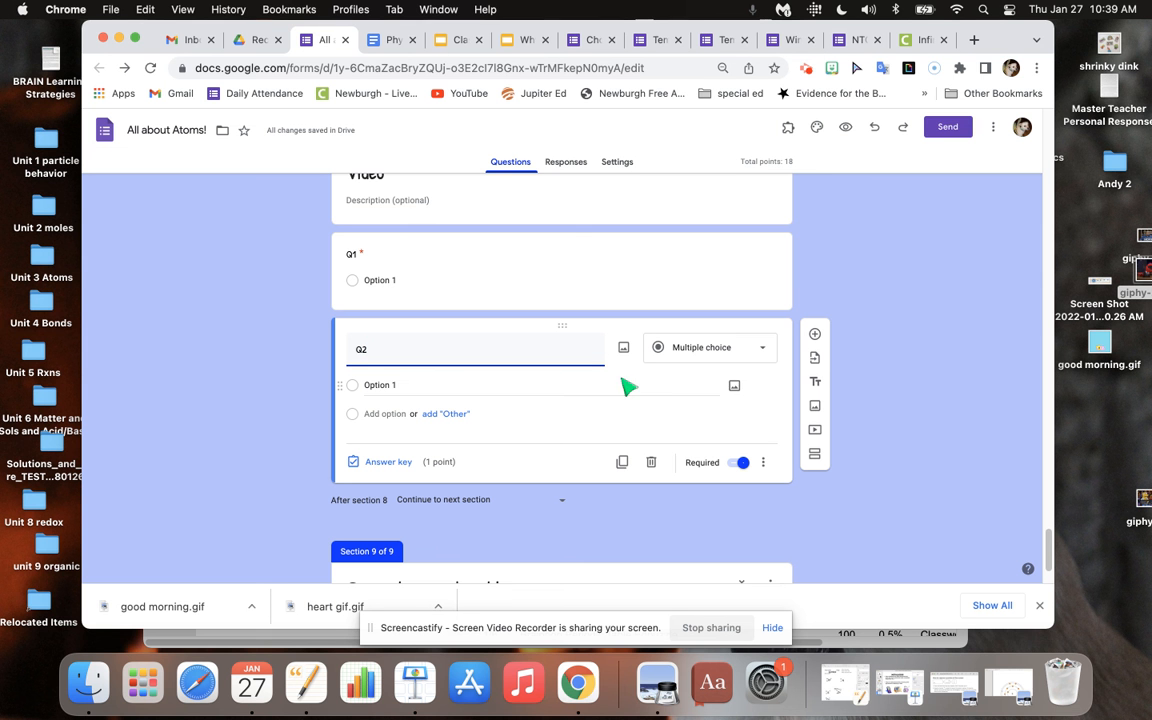
click(816, 336)
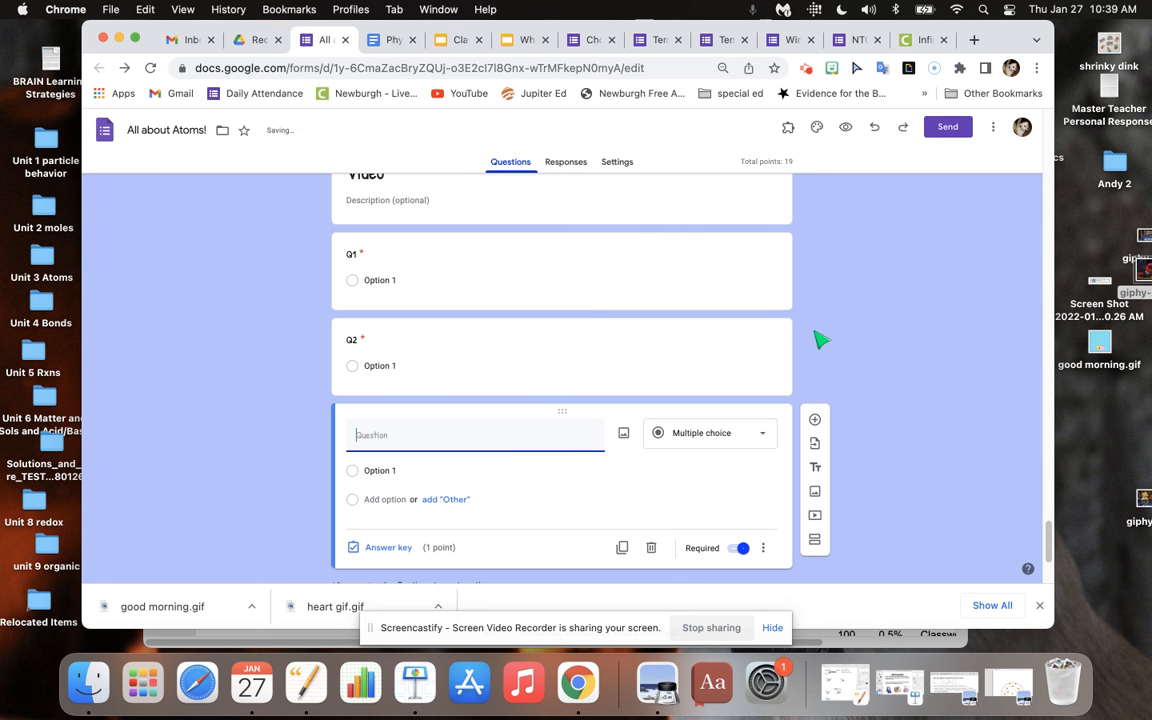
text(3)
drag(1049, 543, 1048, 536)
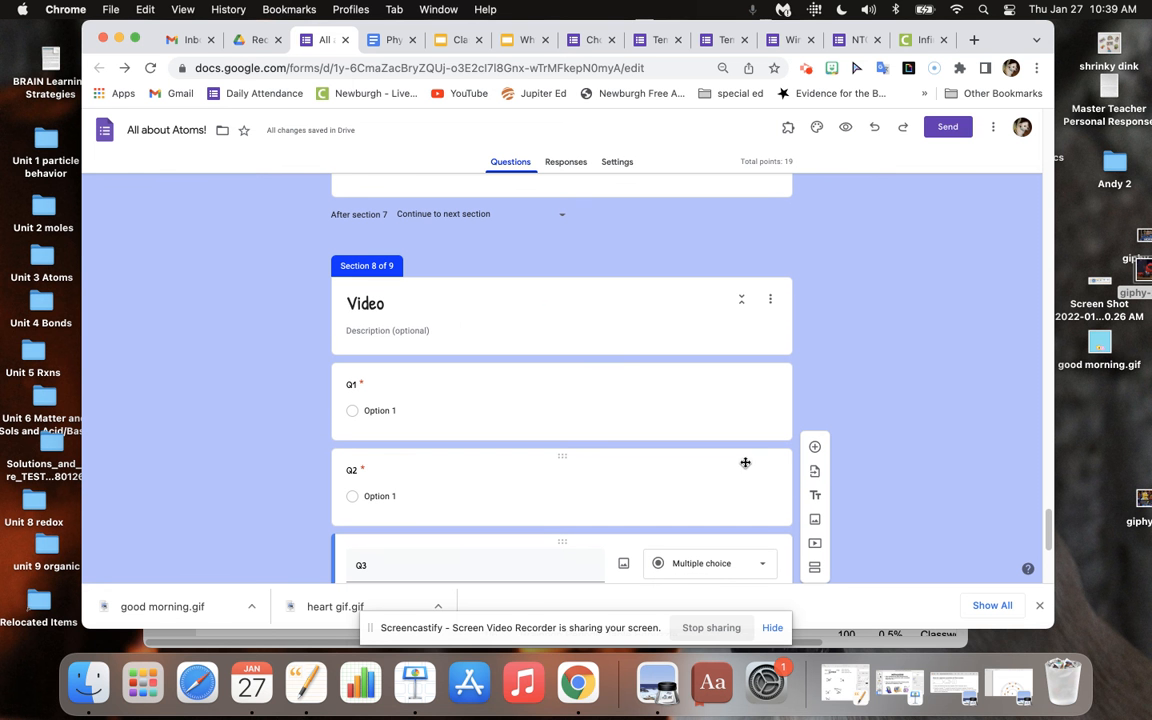